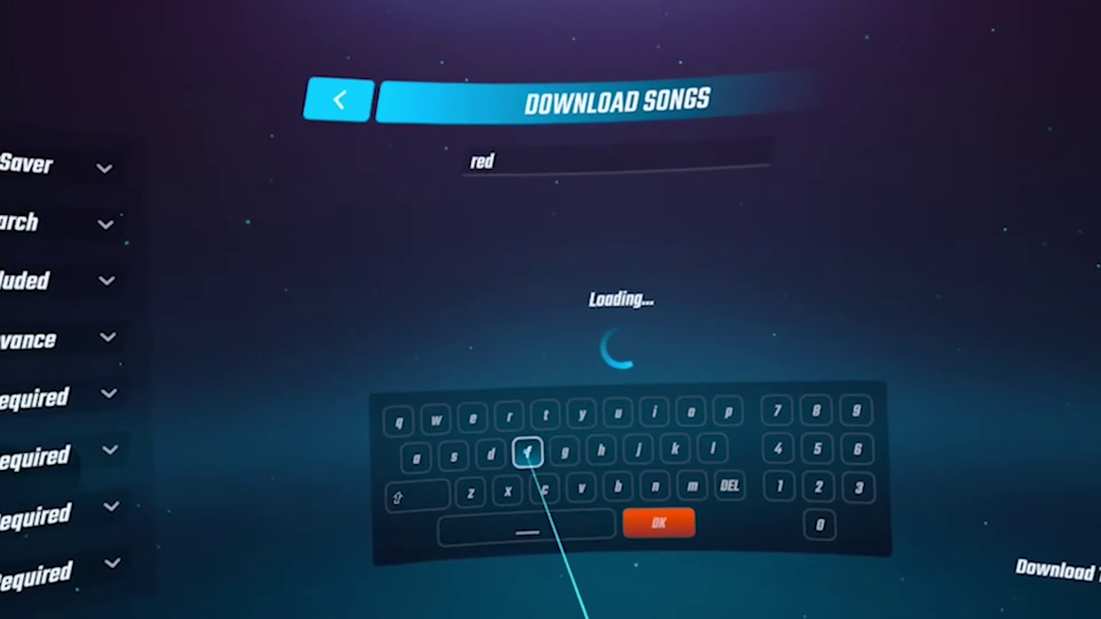
# Search the Download Songs list for 'red fl'
pyautogui.click(527, 453)
pyautogui.click(713, 449)
pyautogui.click(660, 523)
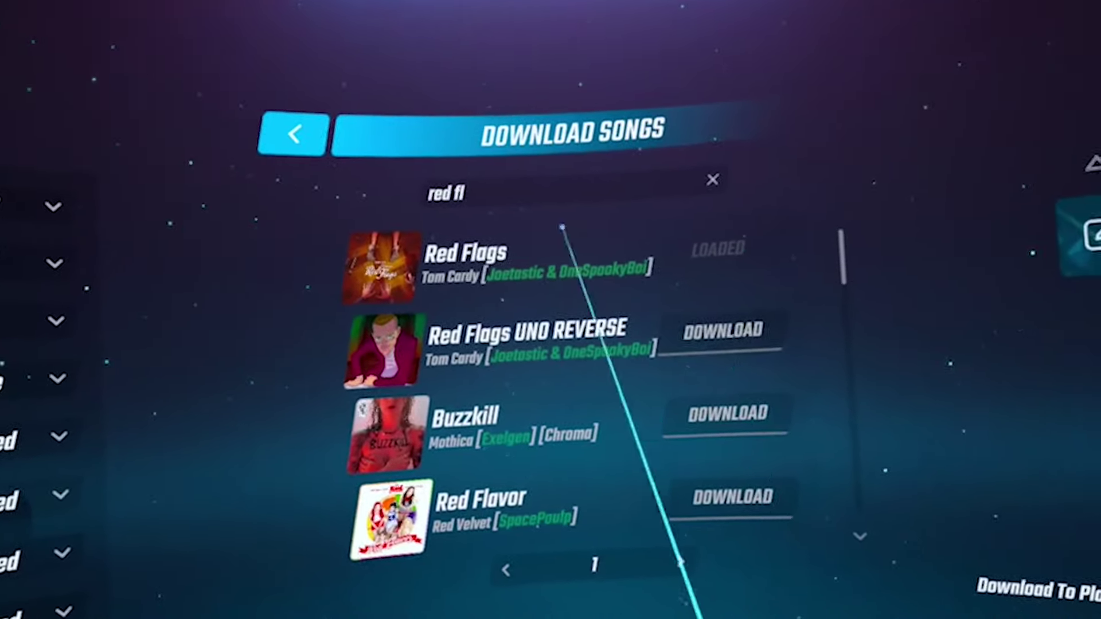
# Return to the main menu, open Solo and show the music packs song list
pyautogui.click(294, 133)
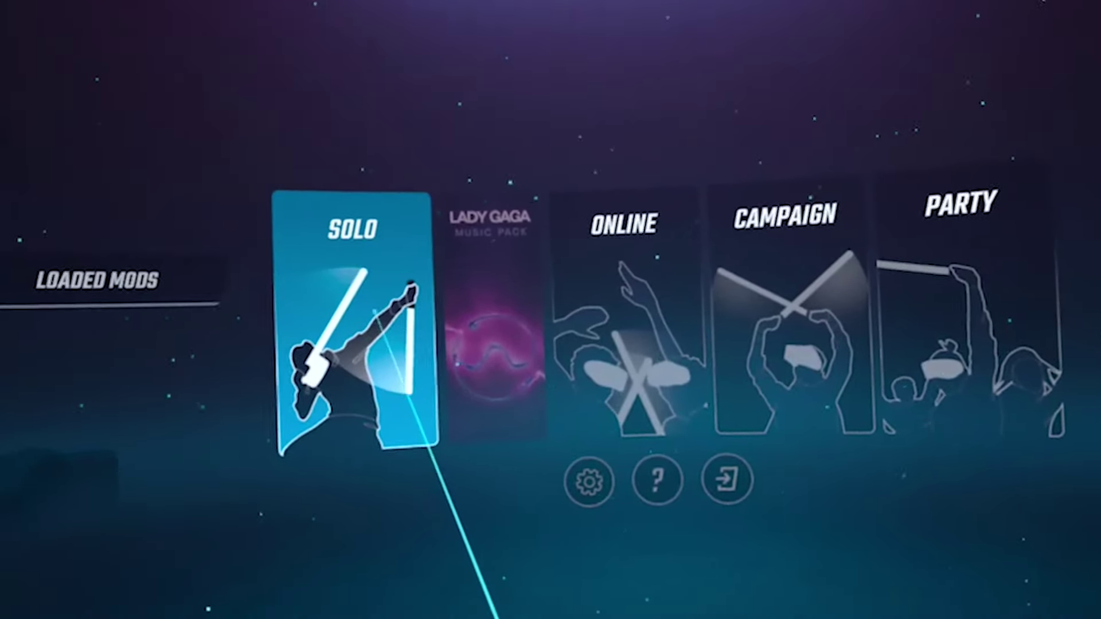
pyautogui.click(378, 316)
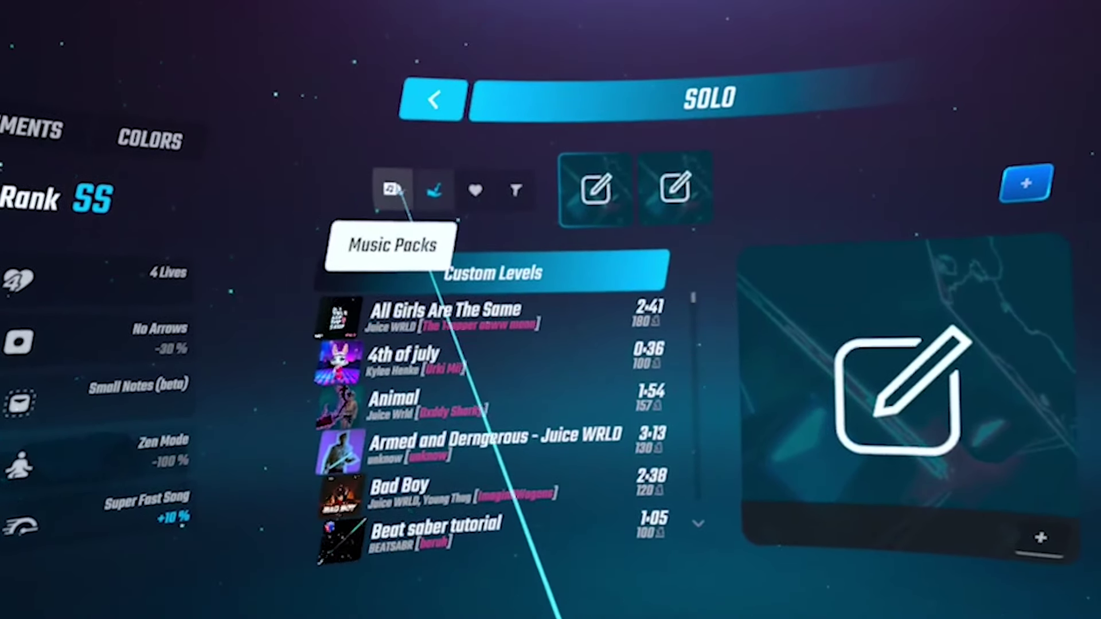
pyautogui.click(396, 189)
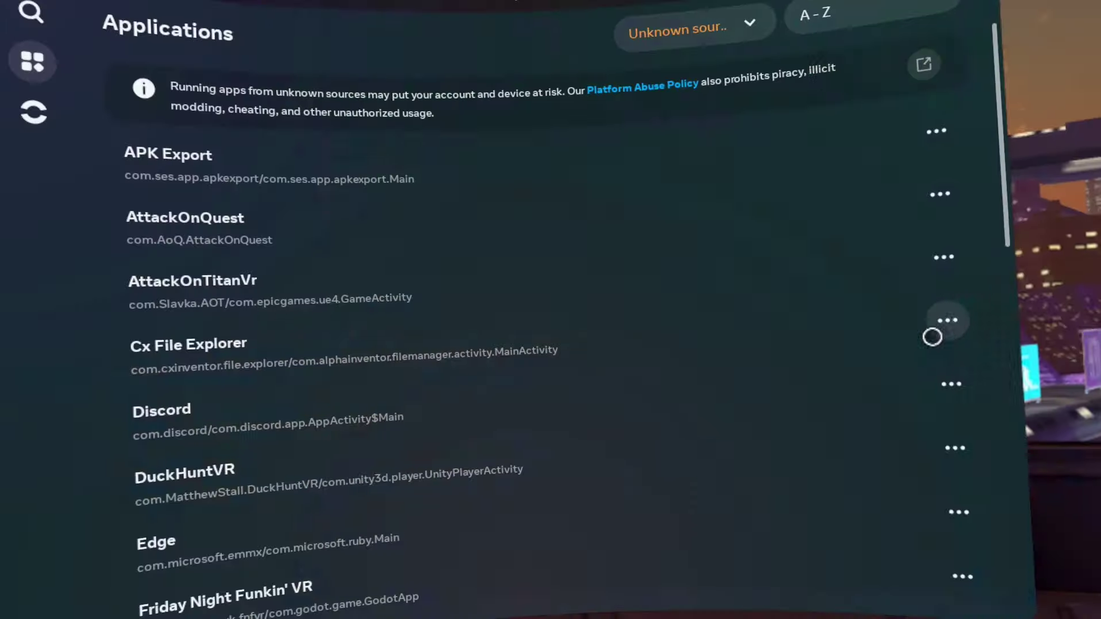
# Scroll down the Unknown sources Applications list to reach SideQuest
pyautogui.scroll(-10, 380, 373)
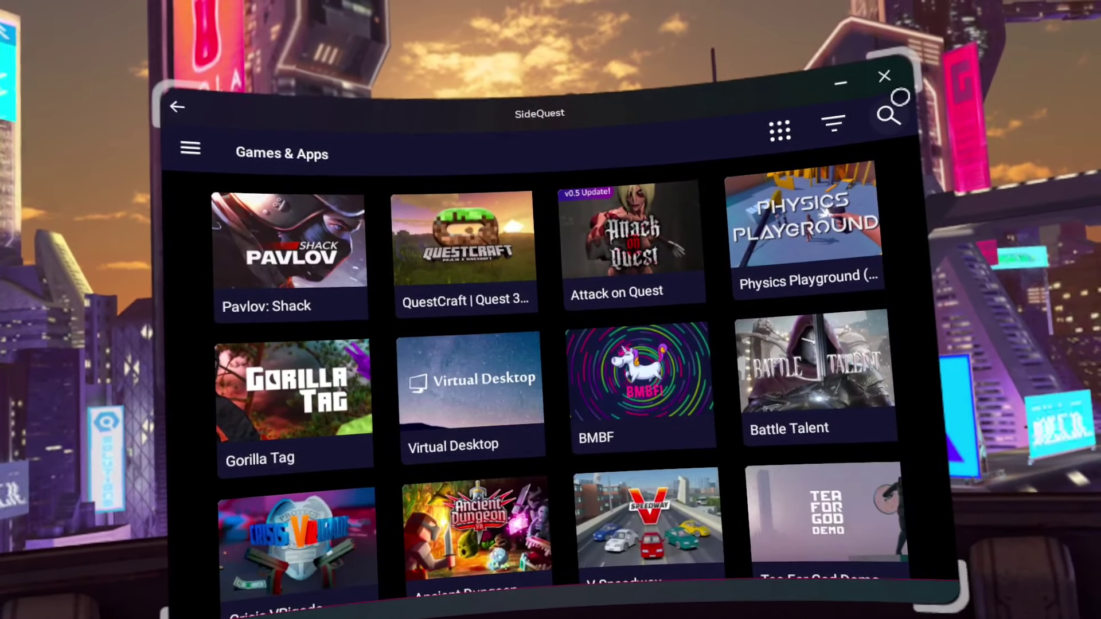
# Open SideQuest's Games & Apps search and begin entering 'qu'
pyautogui.click(890, 114)
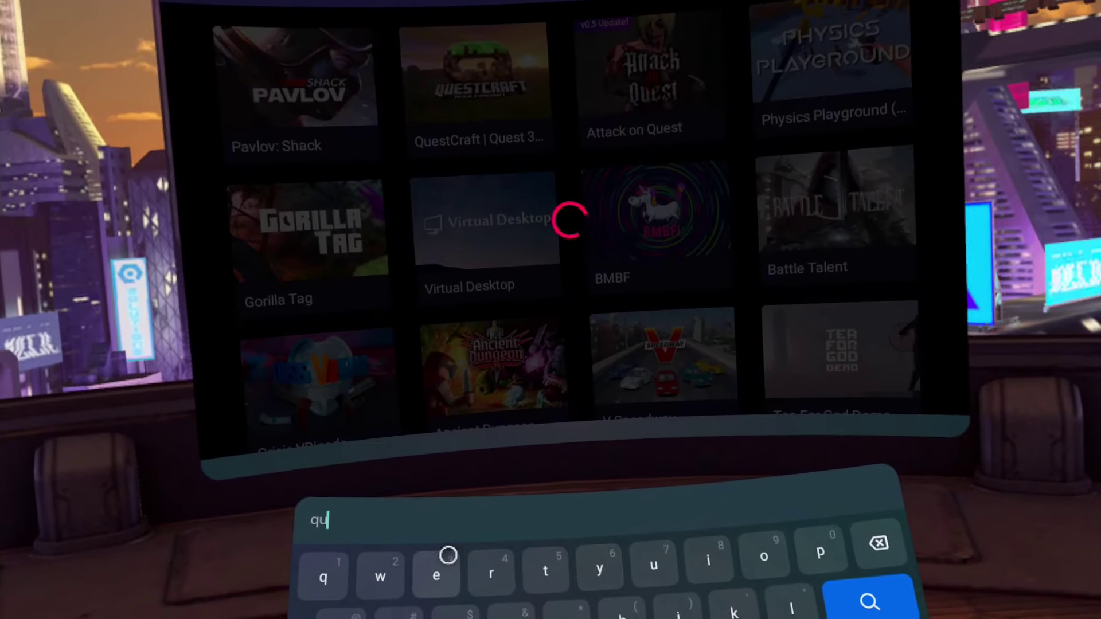
# Search SideQuest for 'quest app' and install QuestAppVersionSwitcher
pyautogui.write('st a')
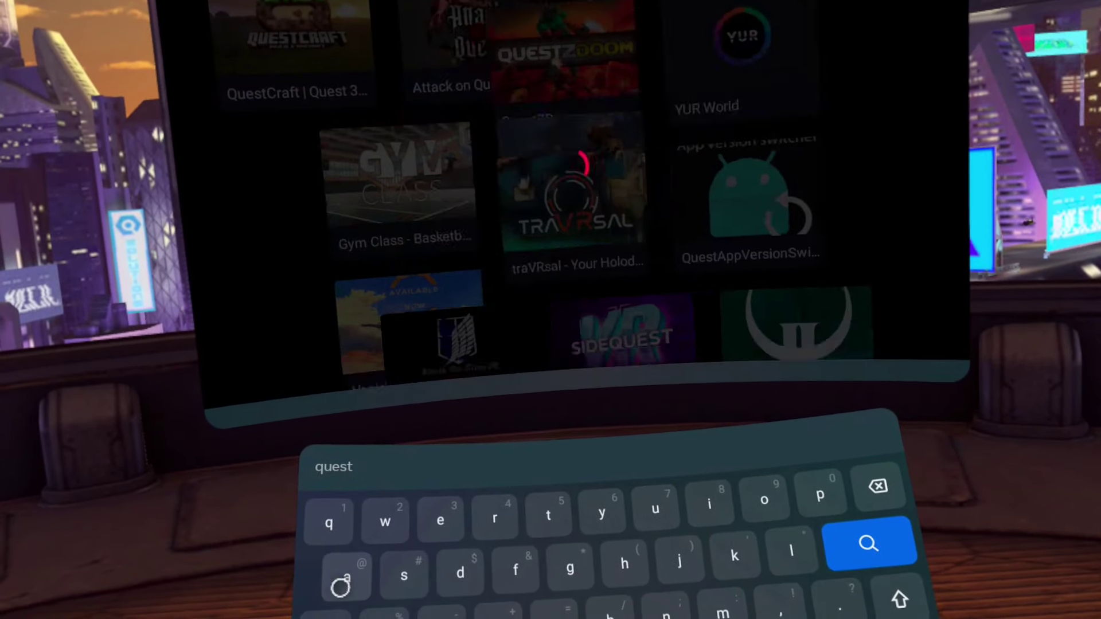
pyautogui.write('pp')
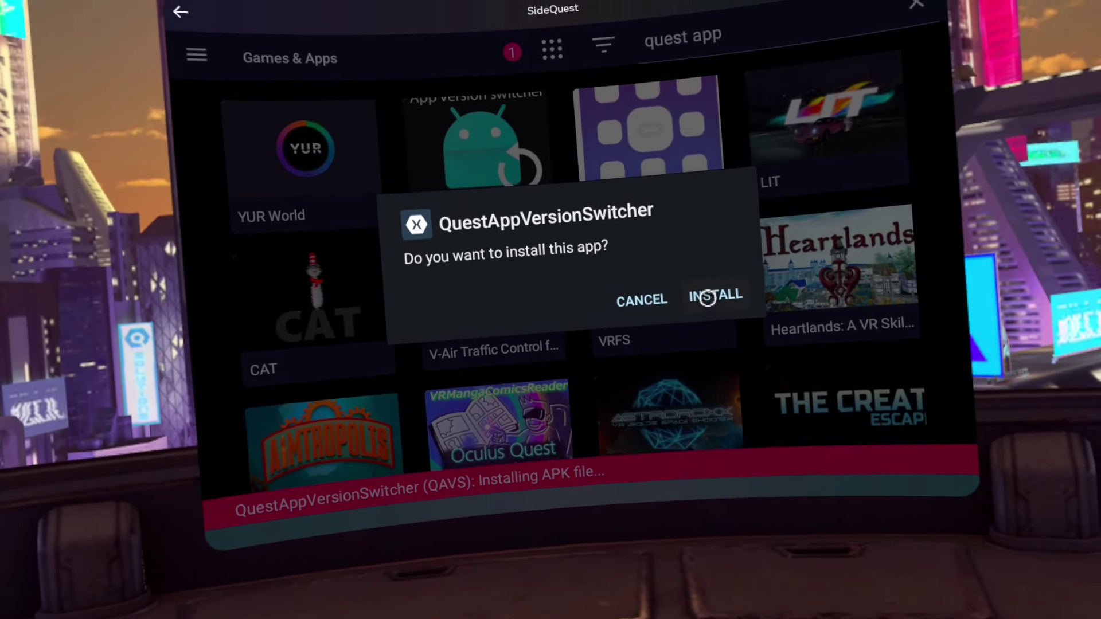
pyautogui.click(707, 297)
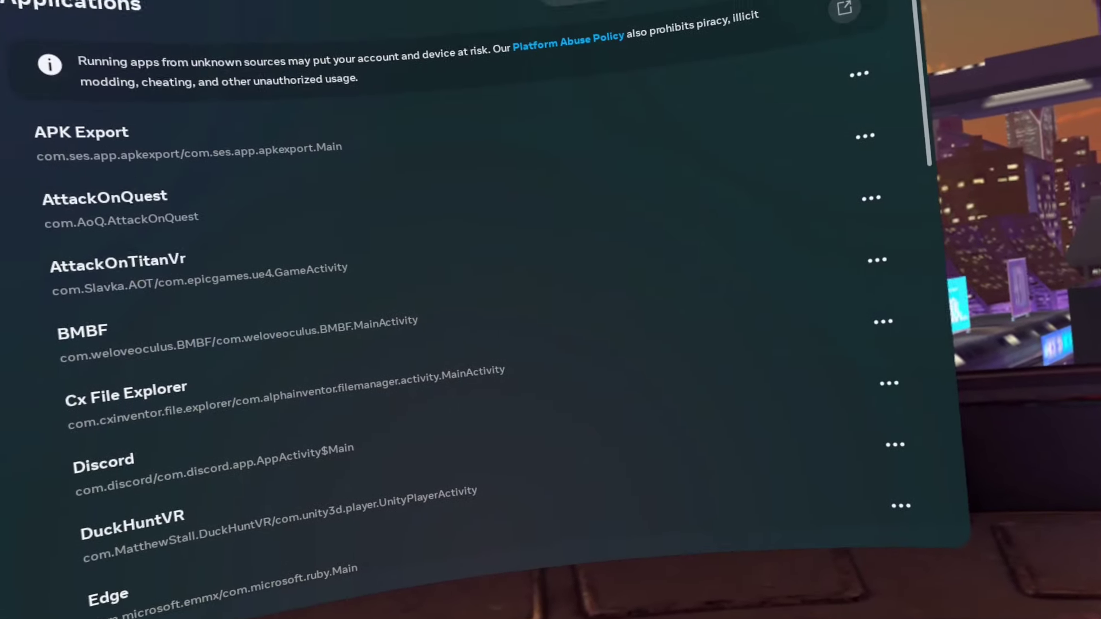
# Scroll down the Unknown sources Applications list to QuestAppVersionSwitcher
pyautogui.scroll(-10, 368, 516)
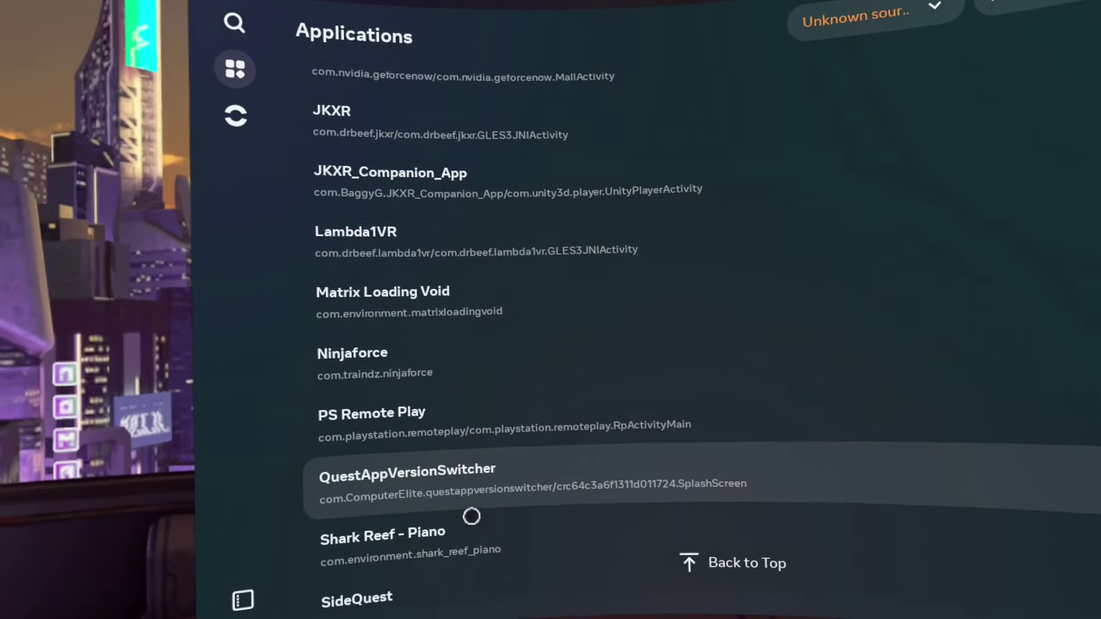
pyautogui.scroll(-3, 472, 516)
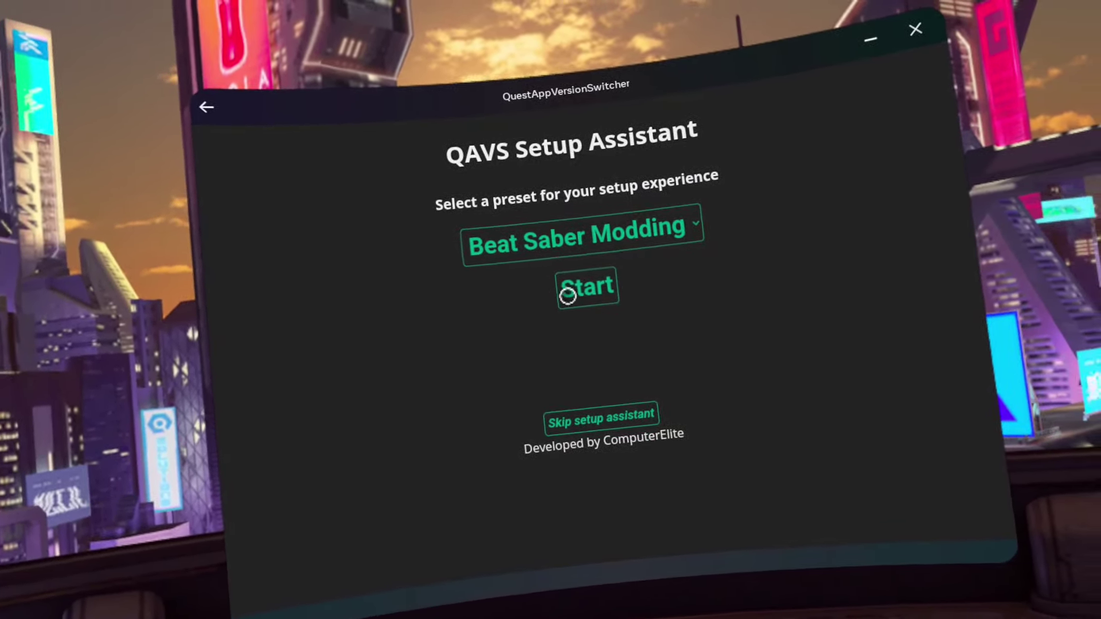
# Start the Beat Saber Modding setup and sign in to the Meta account through Facebook
pyautogui.click(580, 287)
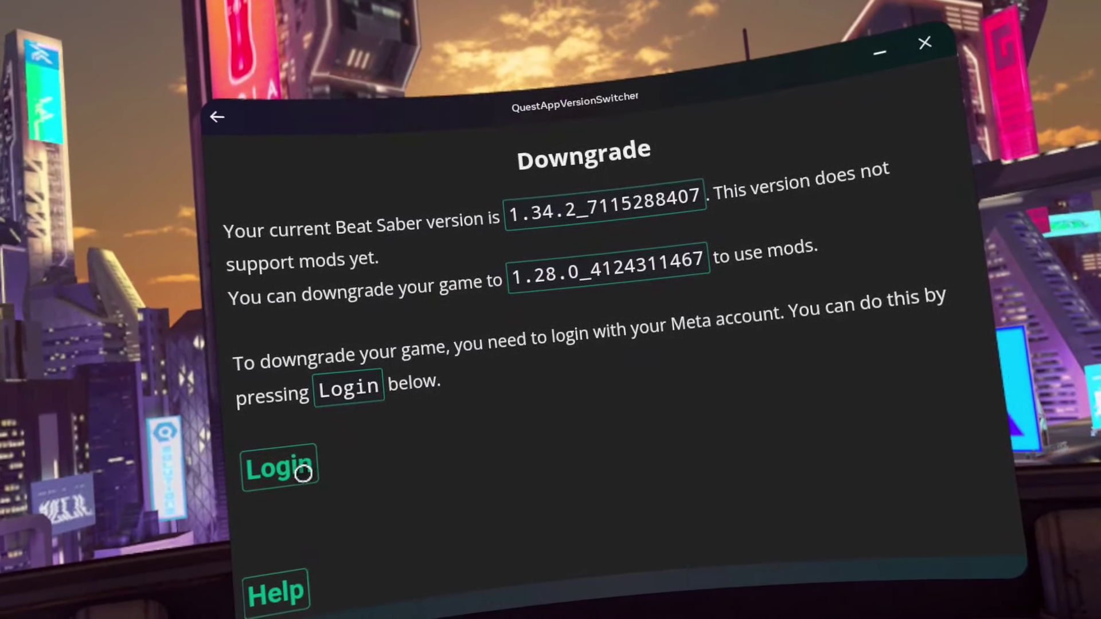
pyautogui.click(290, 459)
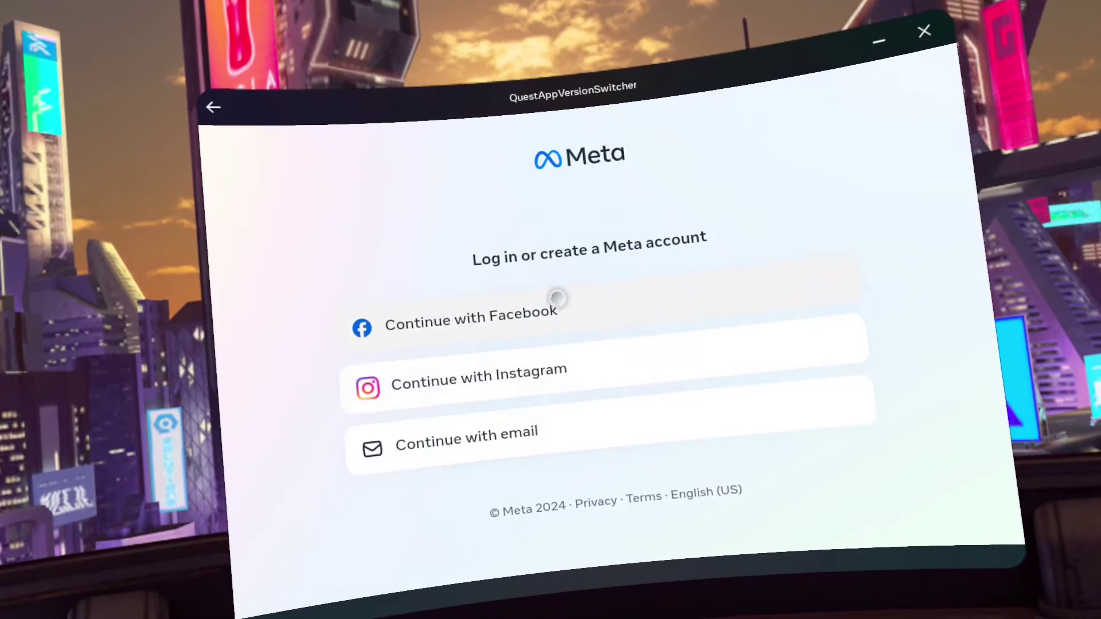
pyautogui.click(567, 305)
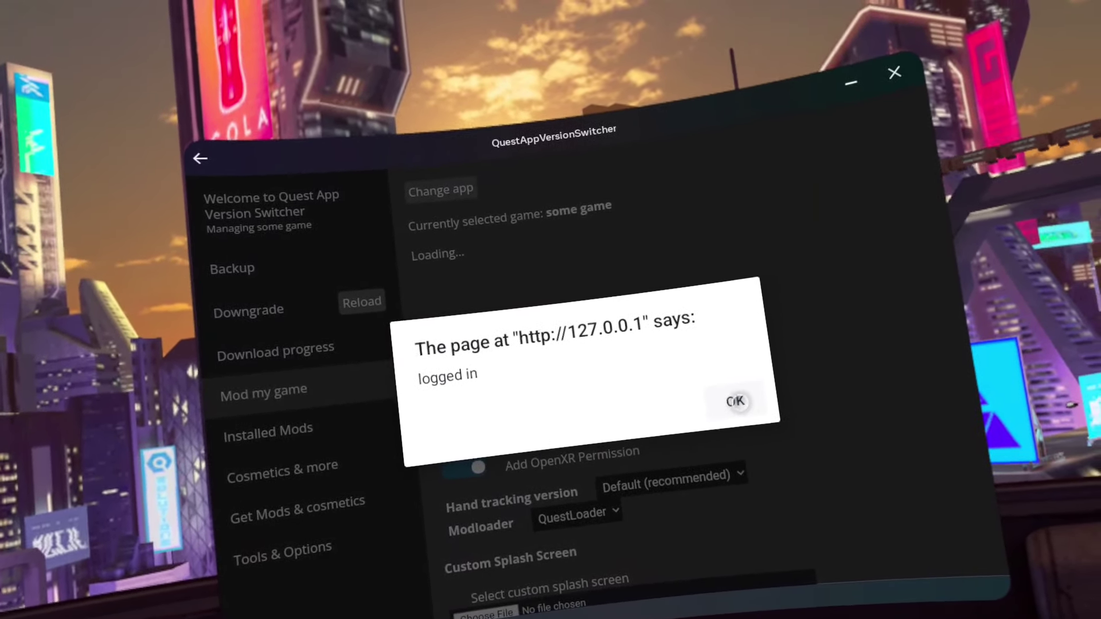
pyautogui.click(735, 401)
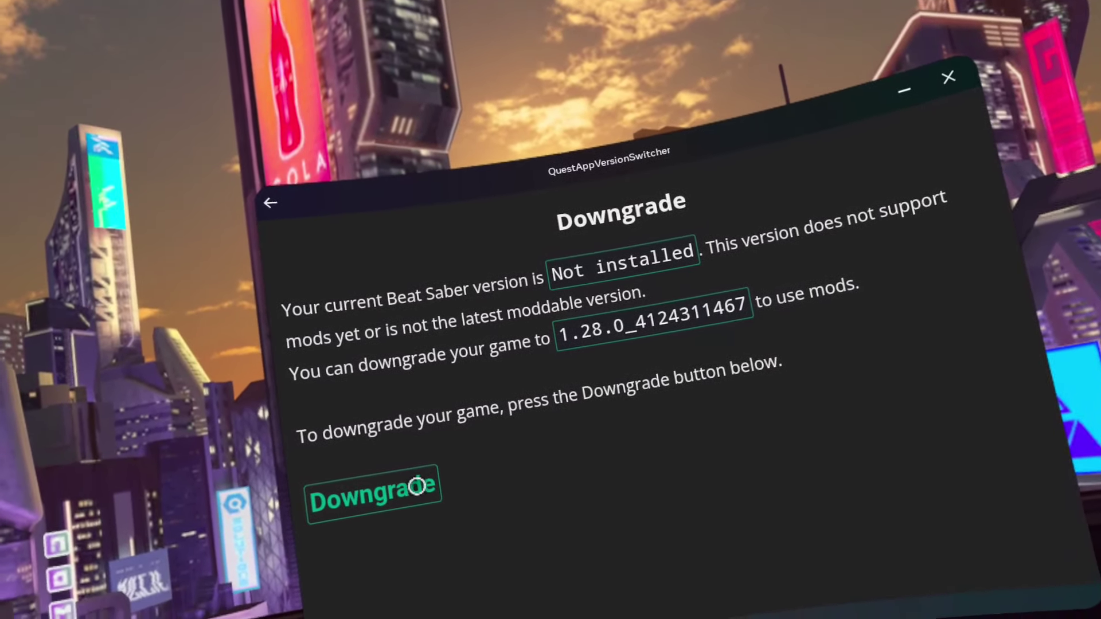
pyautogui.click(417, 486)
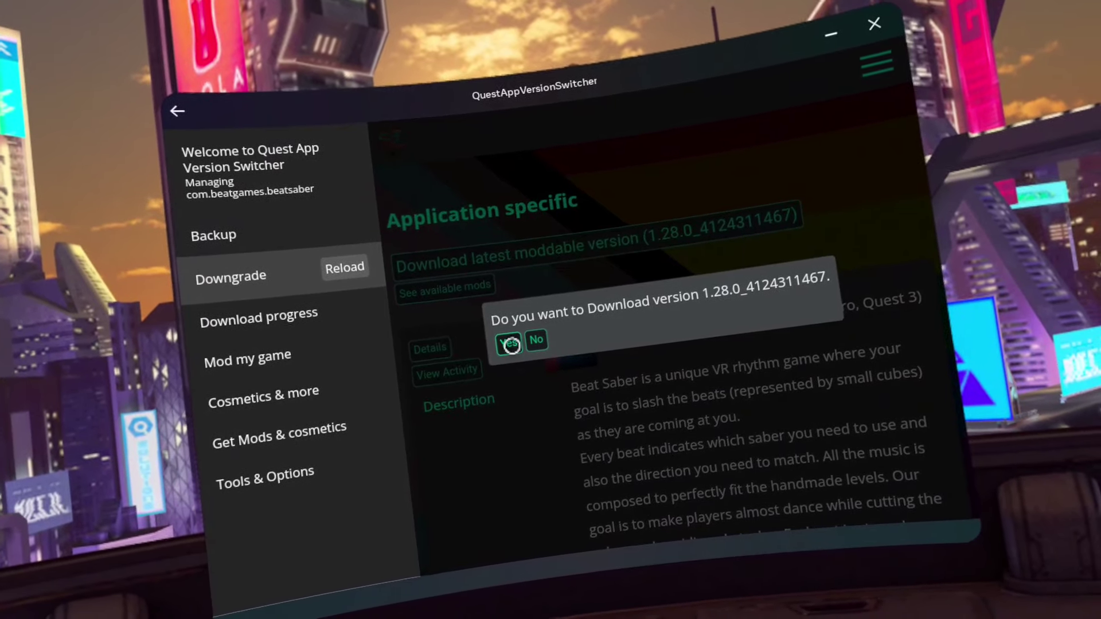
pyautogui.click(502, 337)
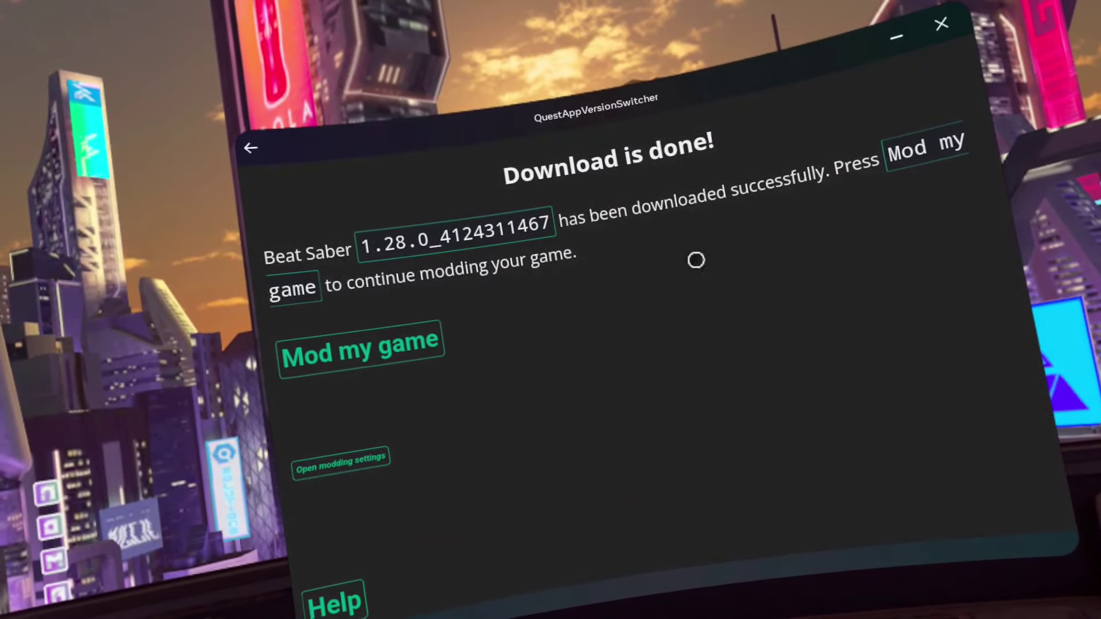
pyautogui.click(415, 338)
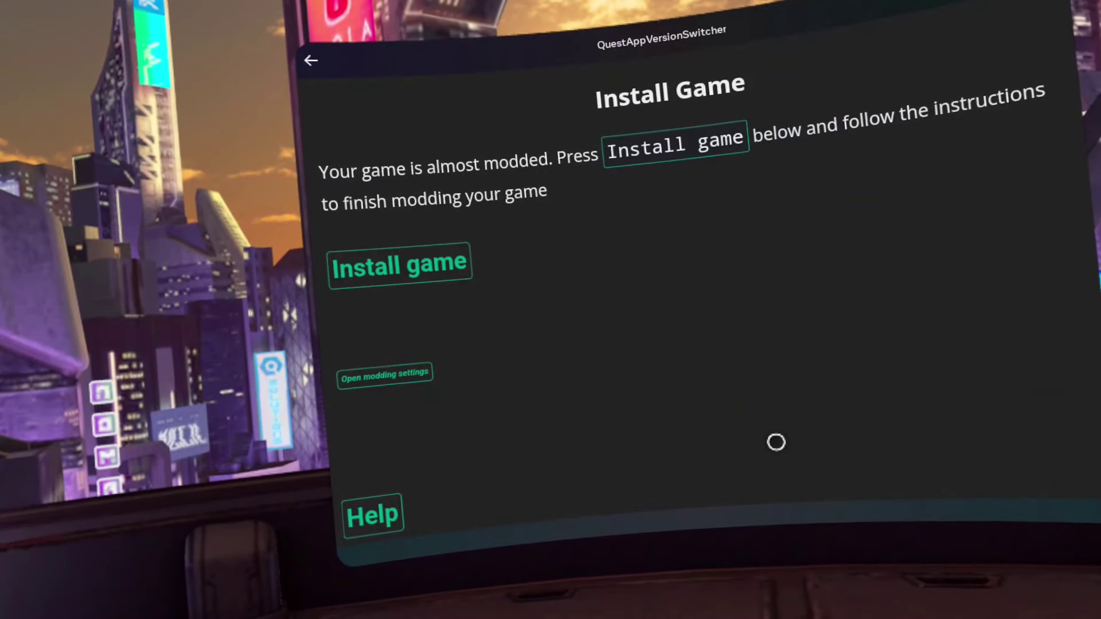
# Mod the game, uninstall the current Beat Saber, and start installing the modded build
pyautogui.click(419, 271)
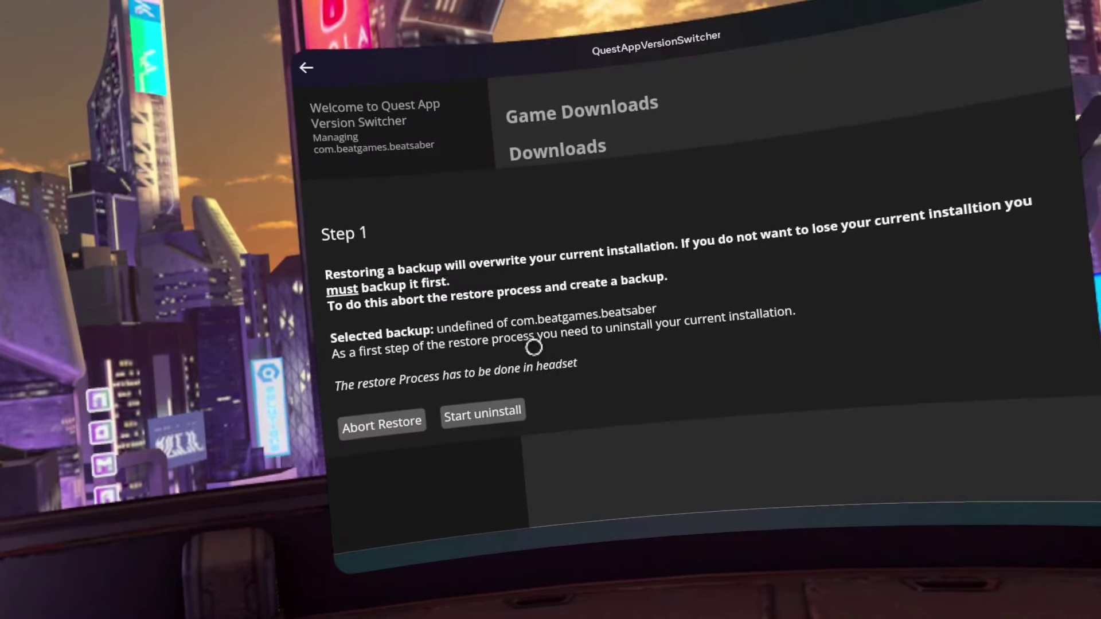
pyautogui.click(501, 409)
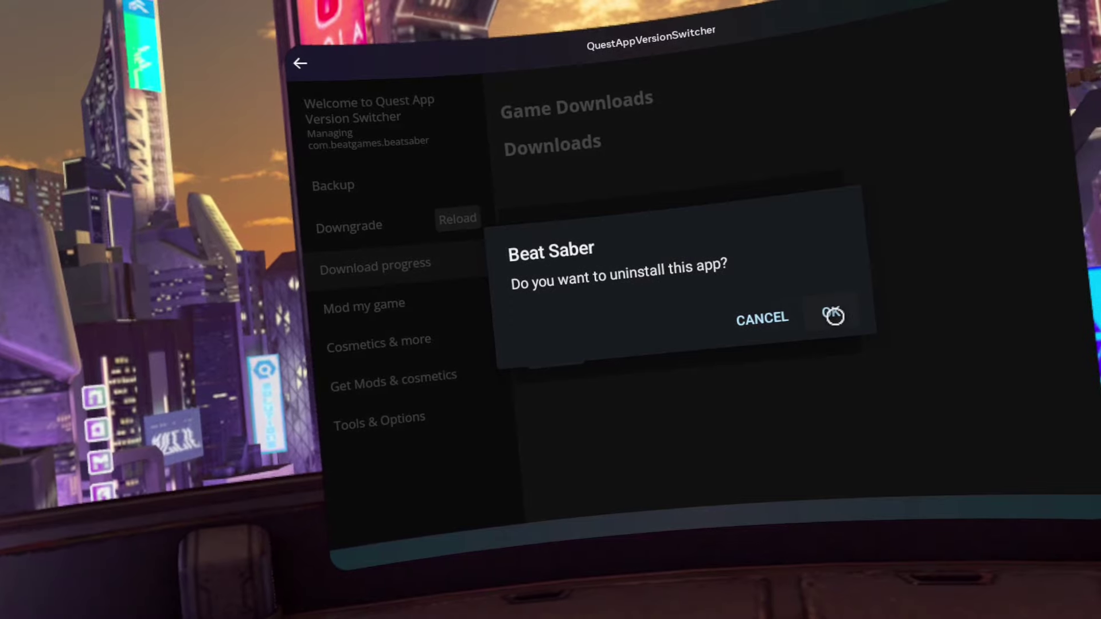
pyautogui.click(833, 316)
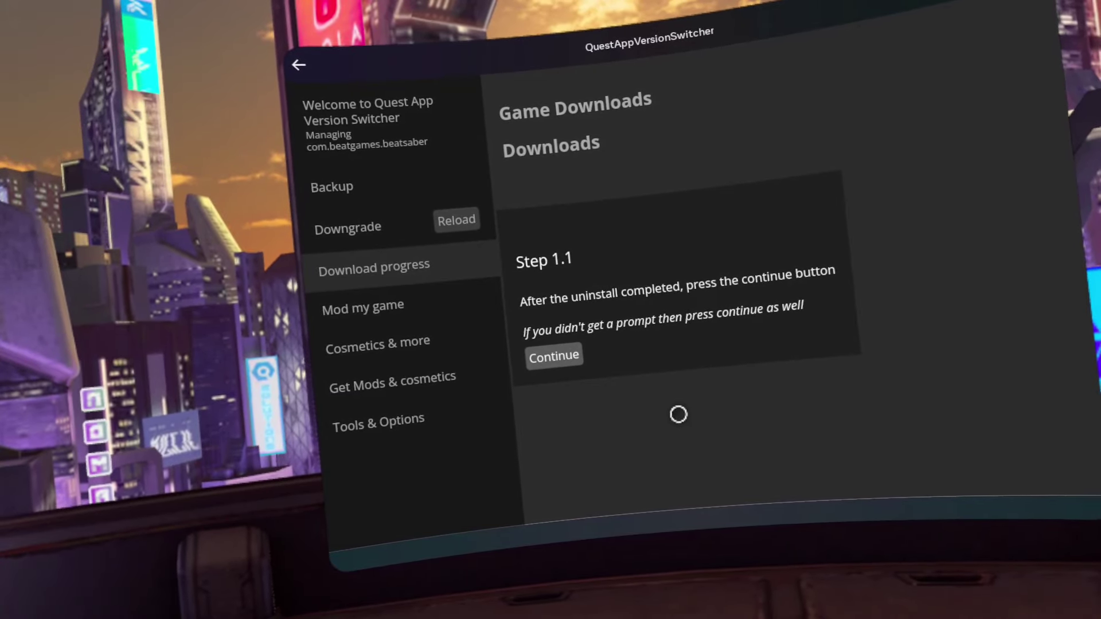
pyautogui.click(565, 356)
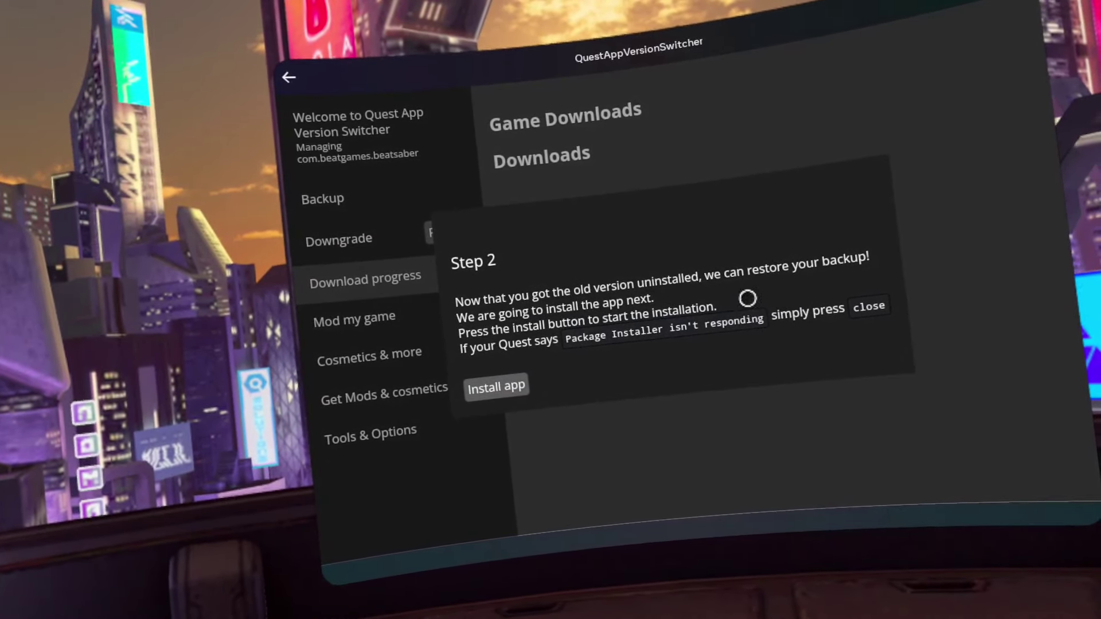
pyautogui.click(516, 384)
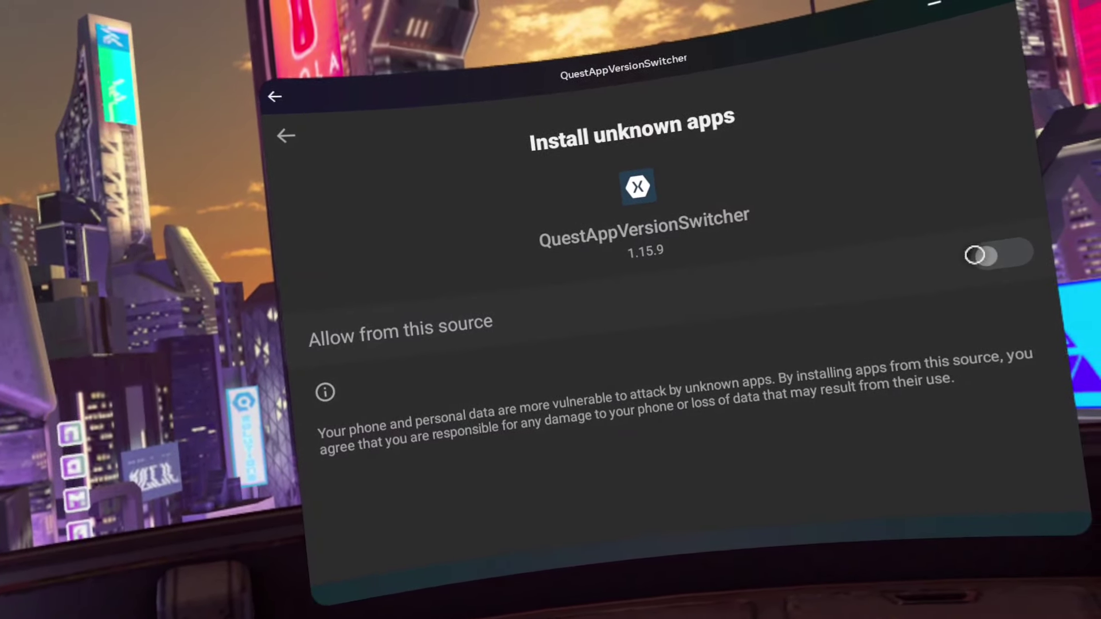
# Enable 'Allow from this source' for QuestAppVersionSwitcher and return to its setup steps
pyautogui.click(979, 255)
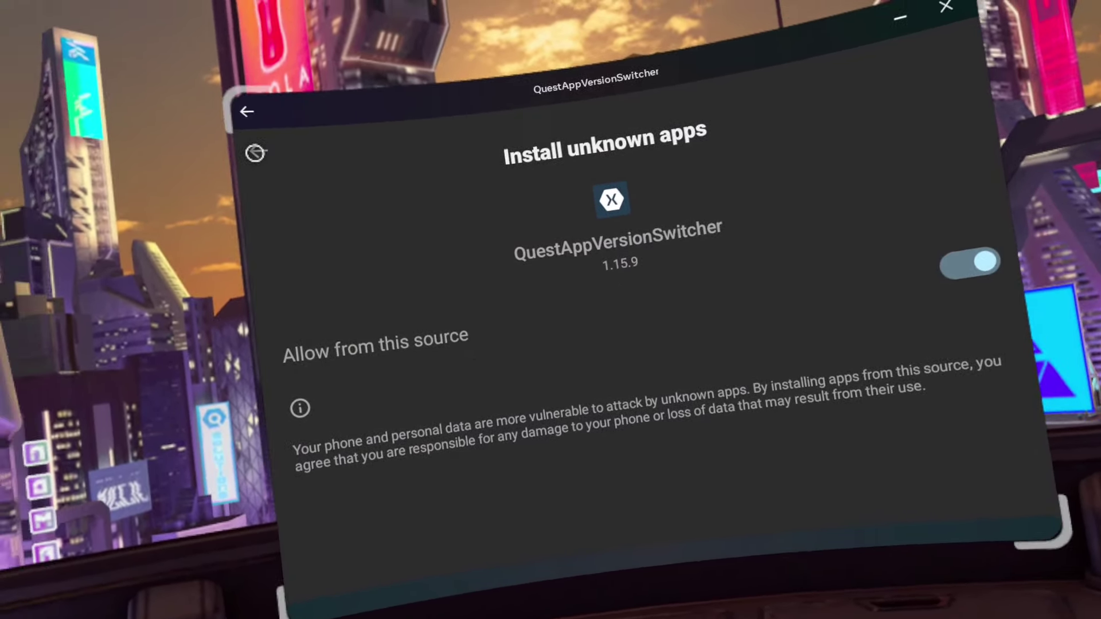
pyautogui.click(247, 112)
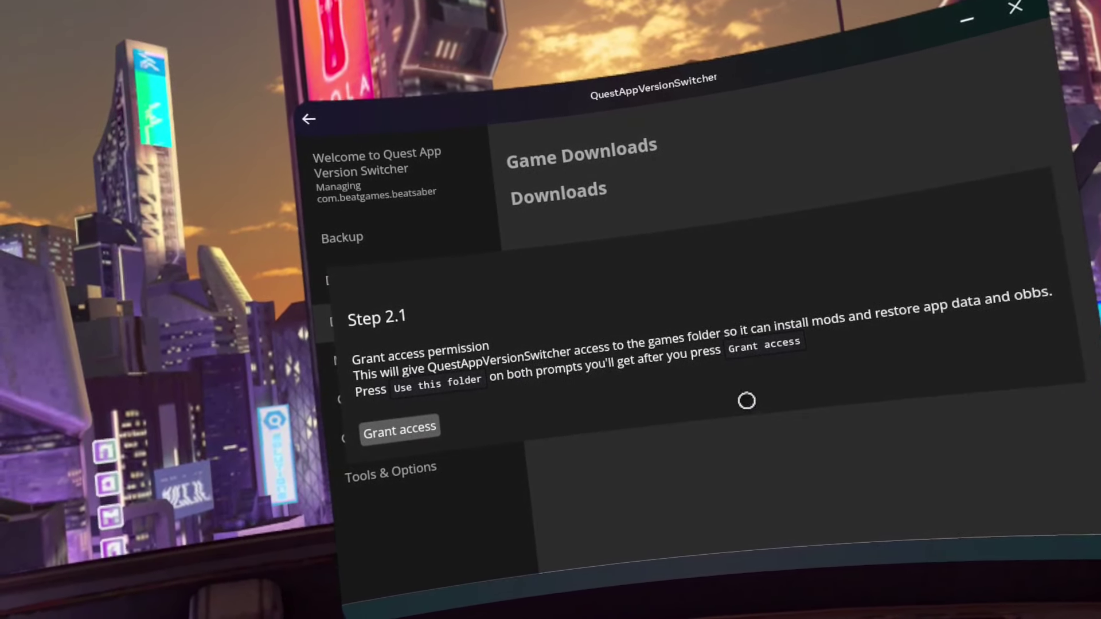
pyautogui.click(408, 424)
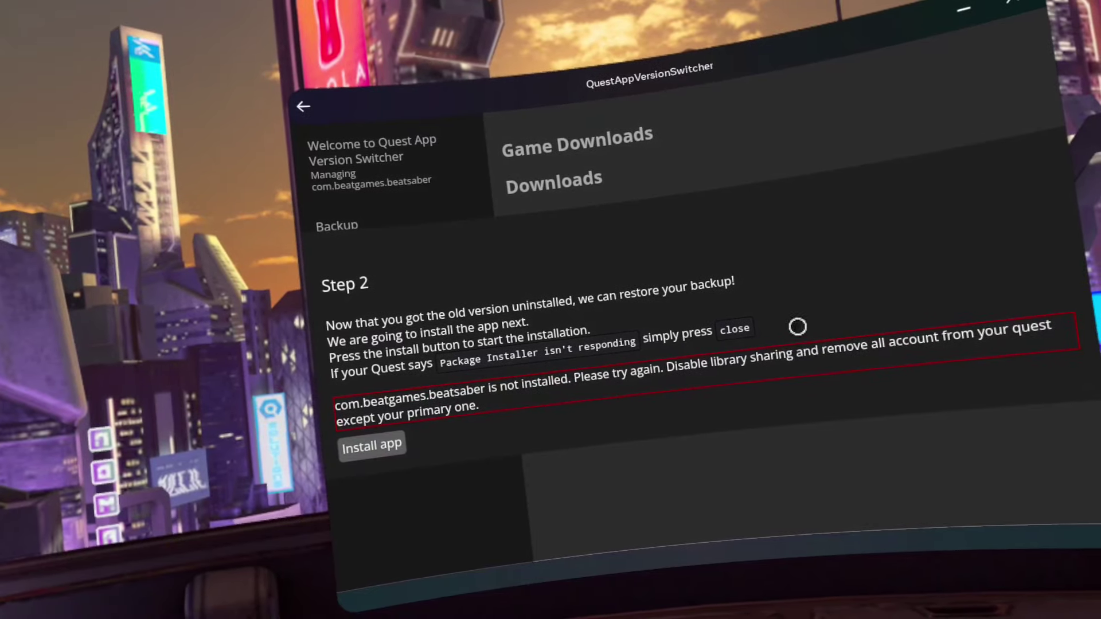
# Install the modded Beat Saber, decline restoring the store version, and grant games-folder access
pyautogui.click(369, 448)
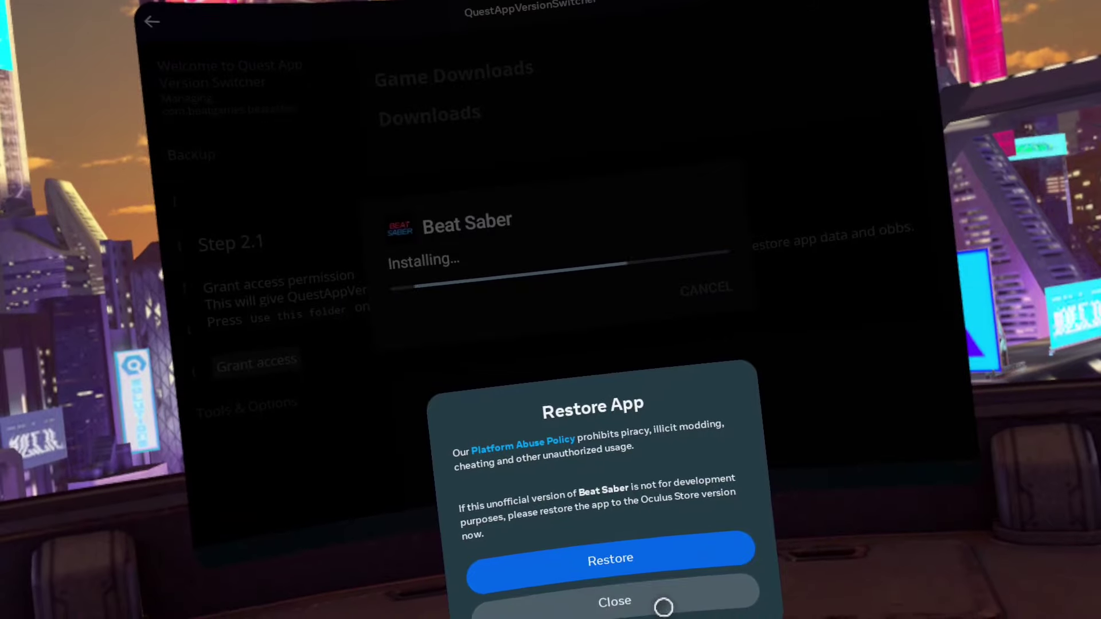
pyautogui.click(656, 605)
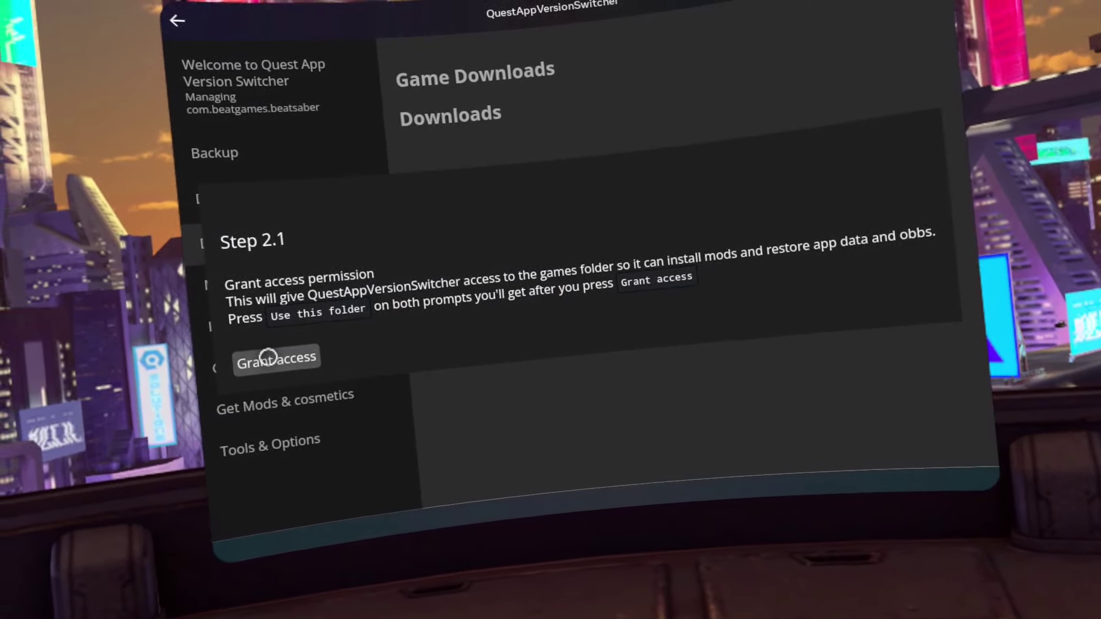
pyautogui.click(280, 361)
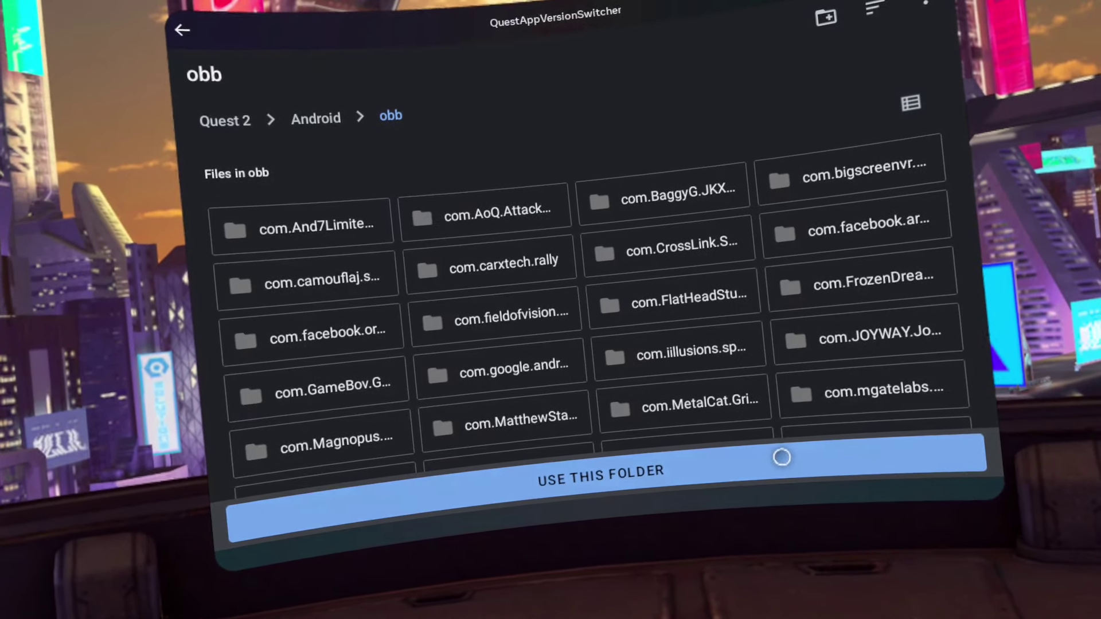
# Grant folder access to Android/obb first, then to Android/data
pyautogui.click(766, 459)
pyautogui.click(727, 308)
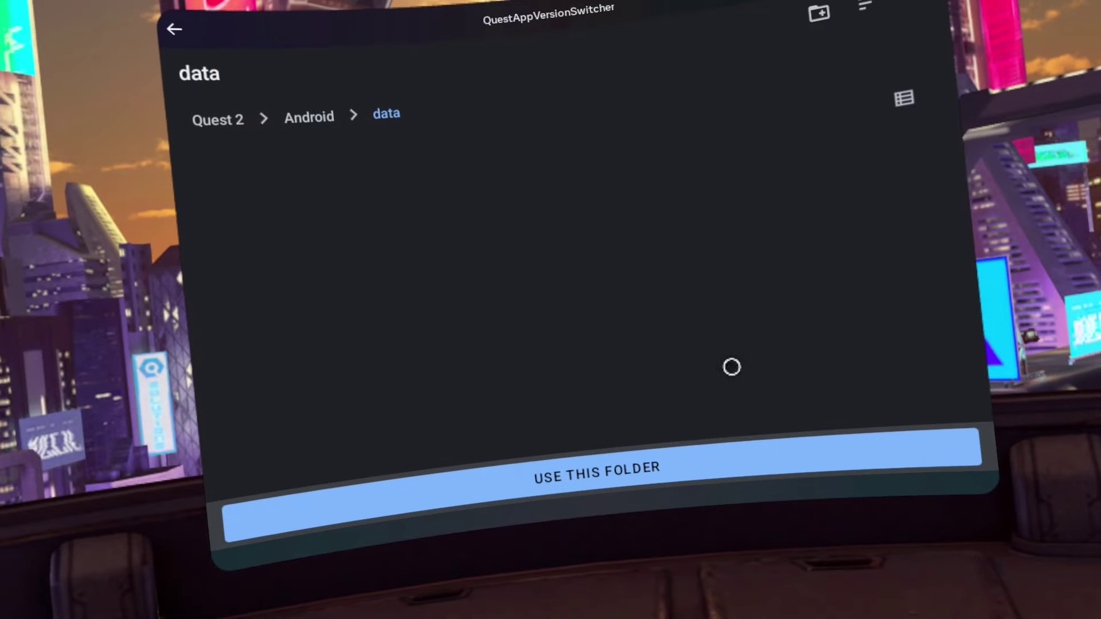
pyautogui.click(724, 457)
pyautogui.click(728, 305)
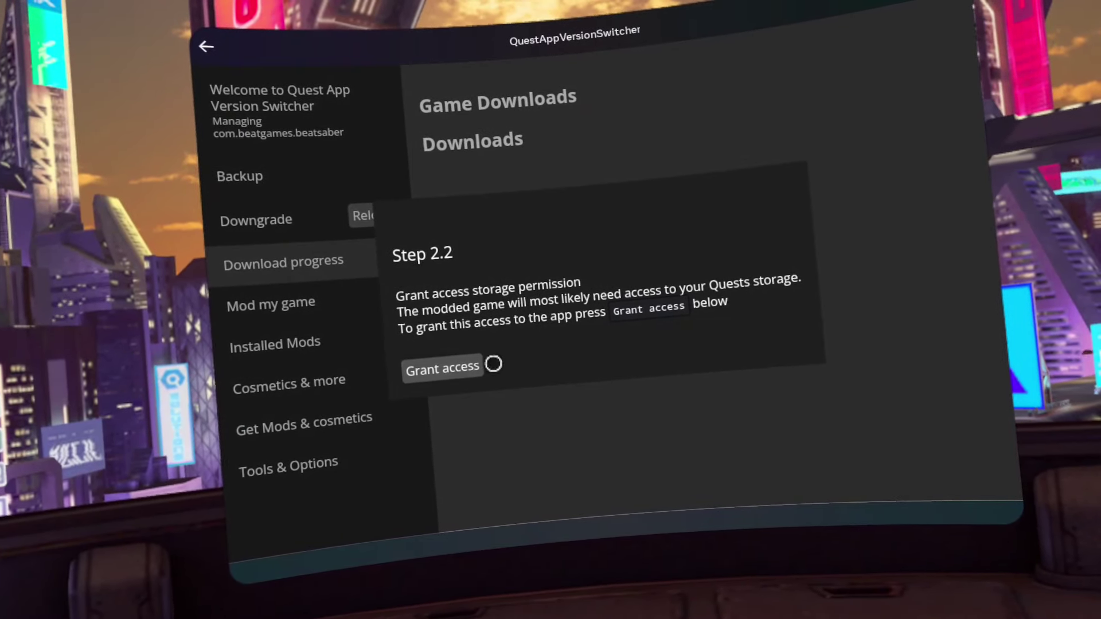
# Switch on 'Allow access to manage all files' for Beat Saber and return to the setup steps
pyautogui.click(454, 366)
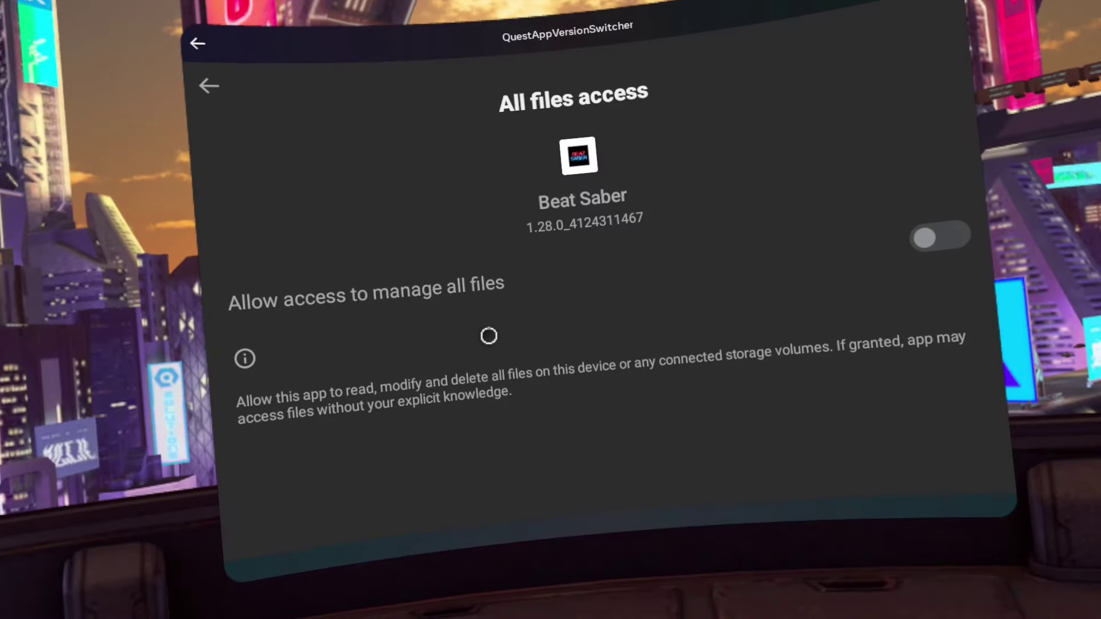
pyautogui.click(915, 247)
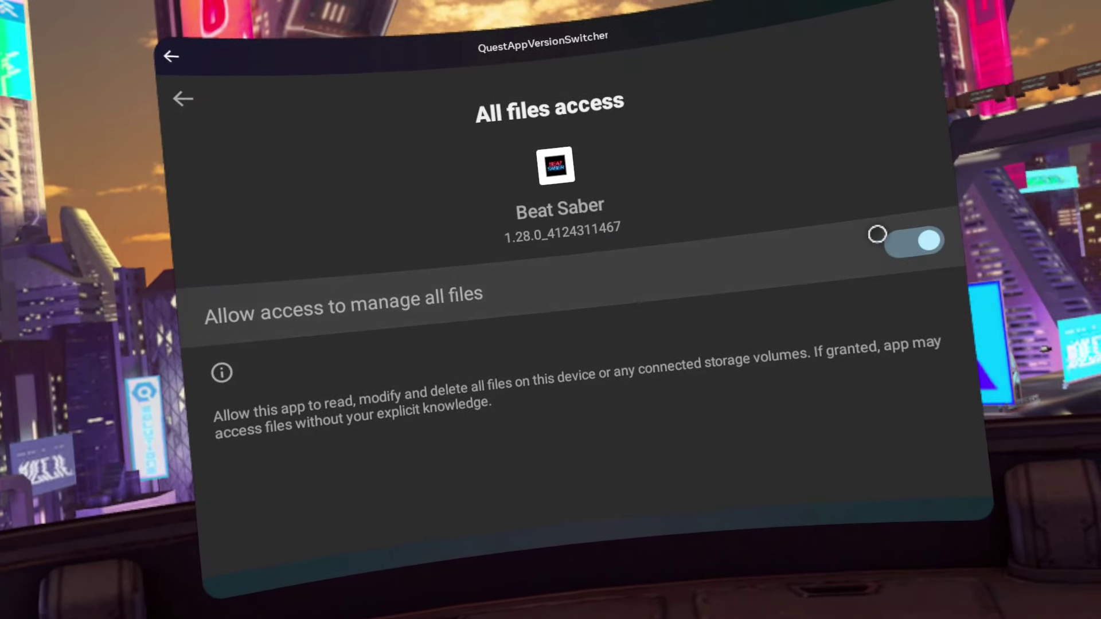
pyautogui.click(205, 114)
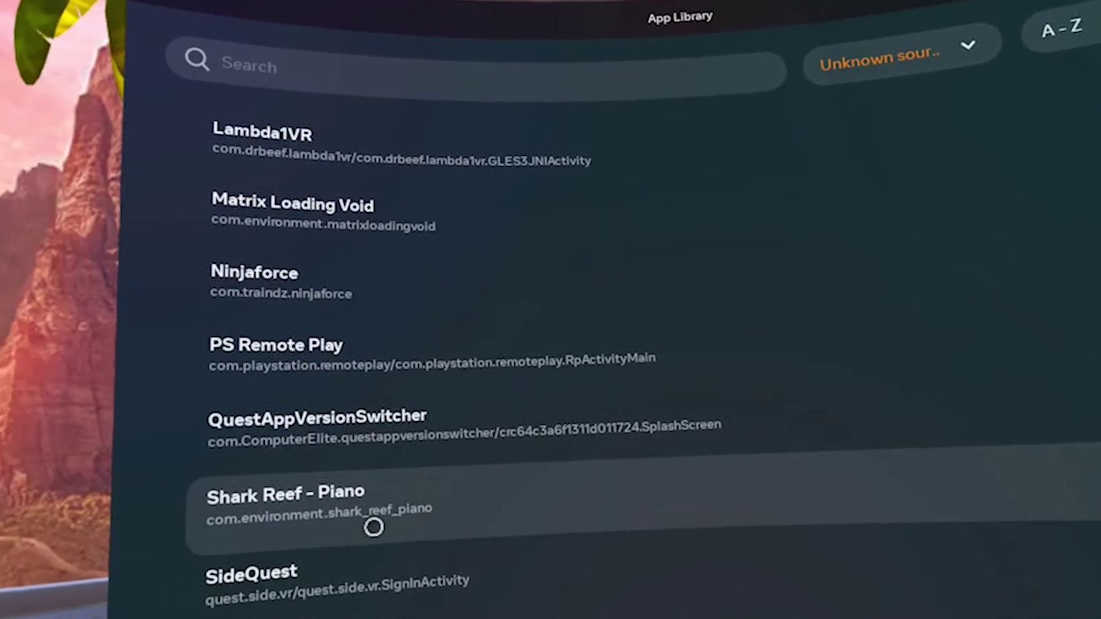
# Scroll the Unknown sources list in App Library to find BMBF
pyautogui.scroll(2, 394, 488)
pyautogui.scroll(10, 393, 487)
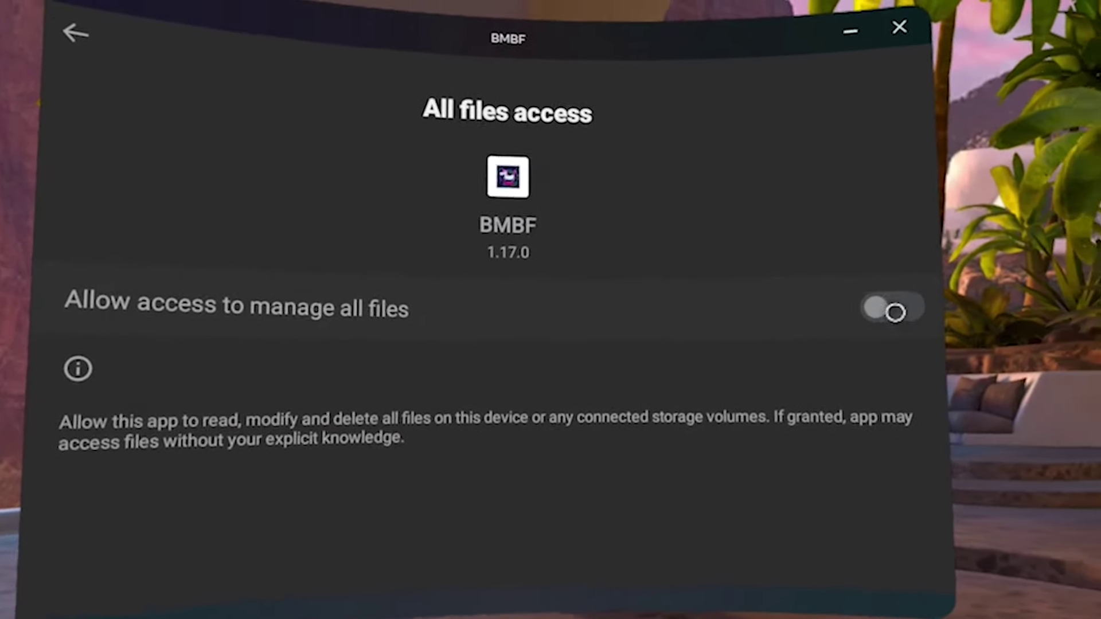
# Turn on all-files access for BMBF, then allow it to use the Android/data folder
pyautogui.click(946, 295)
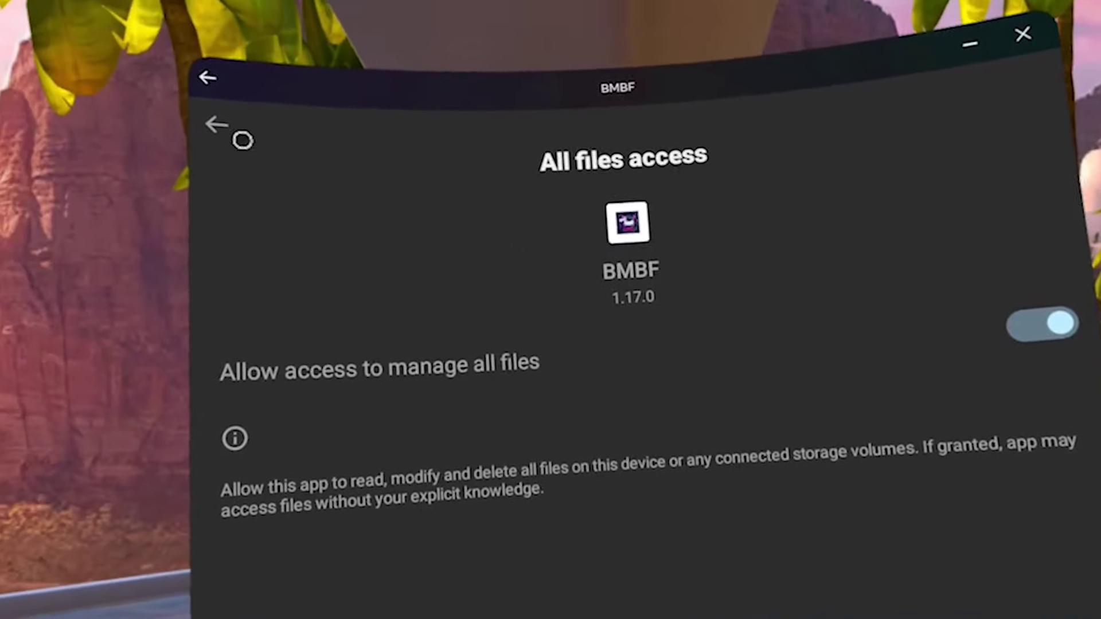
pyautogui.click(290, 155)
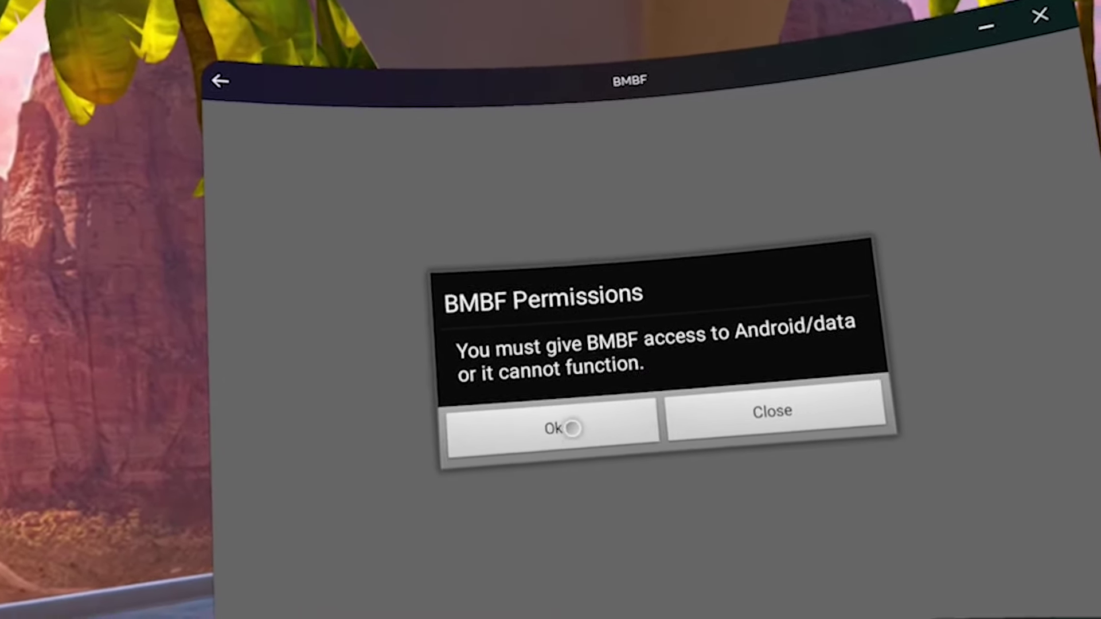
pyautogui.click(584, 442)
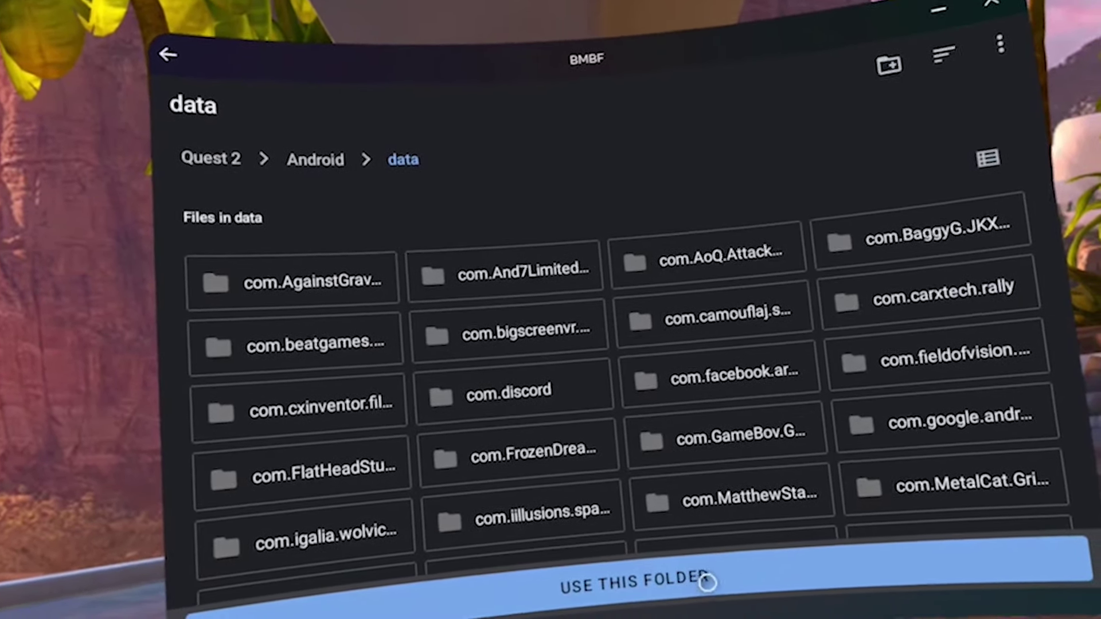
pyautogui.click(702, 587)
pyautogui.click(771, 366)
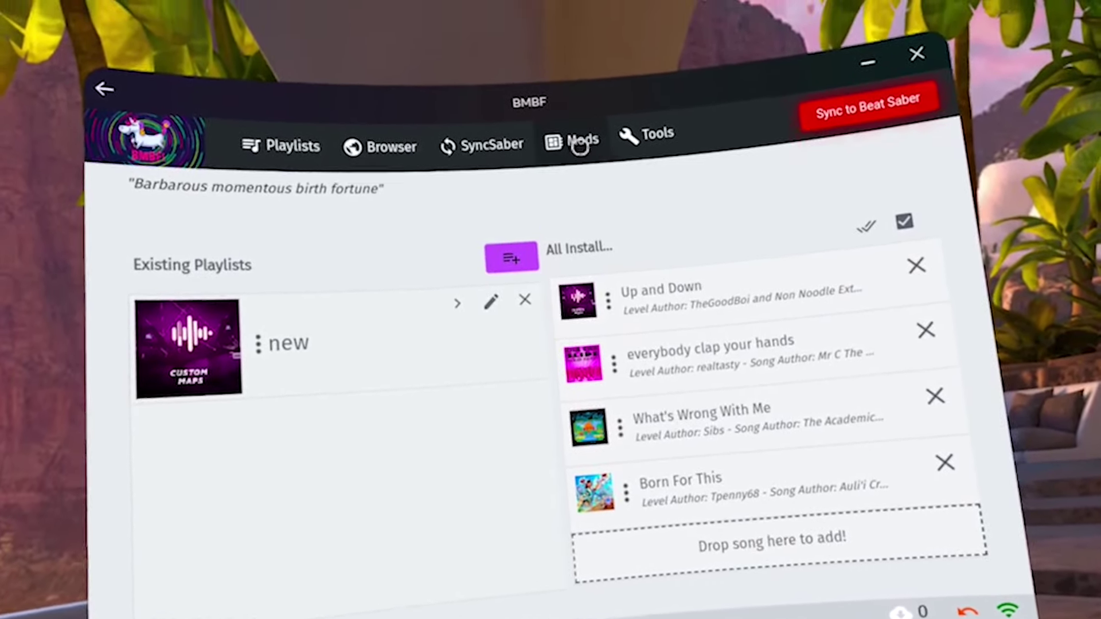
# Sync the songs and mods to Beat Saber from BMBF's Mods page
pyautogui.click(576, 121)
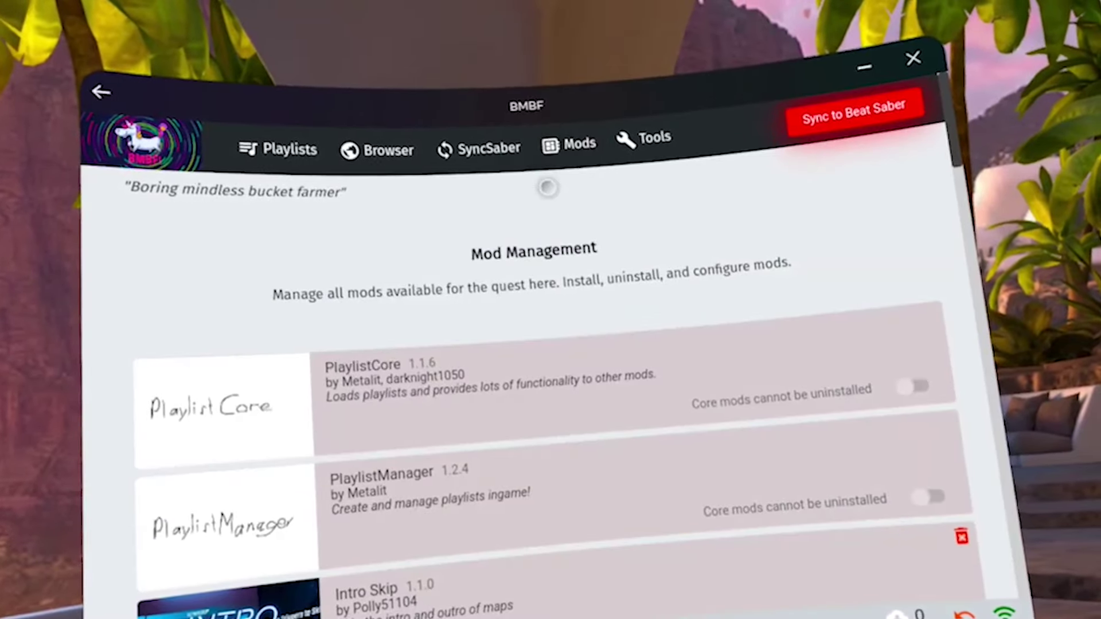
pyautogui.click(810, 124)
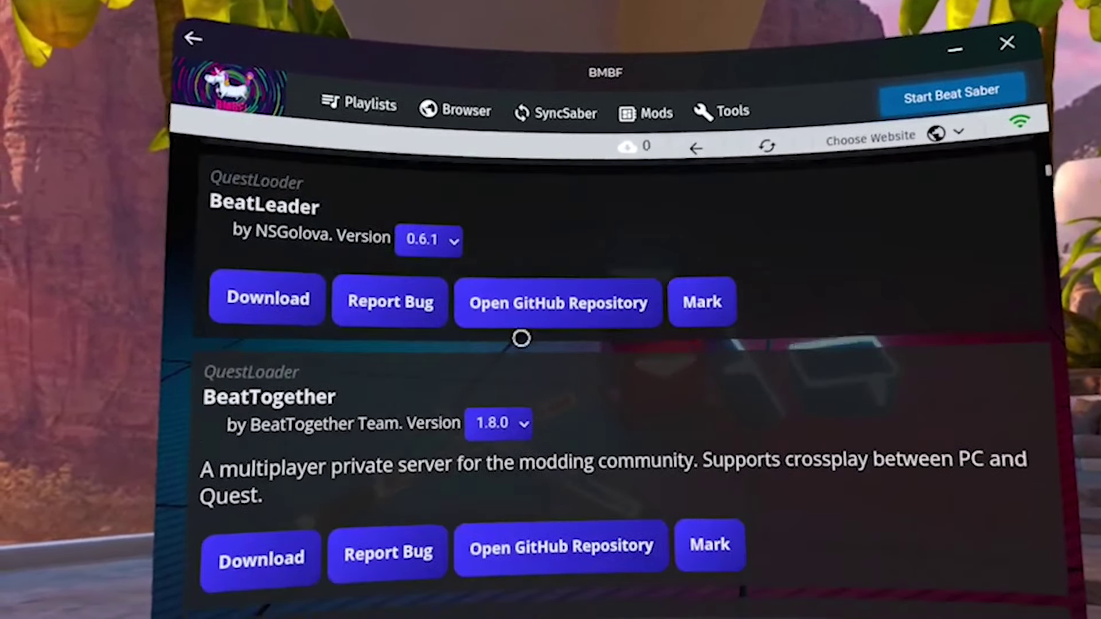
# Browse down the 1.28.0 mod catalogue, then go back to the installed mods list
pyautogui.scroll(-5, 521, 338)
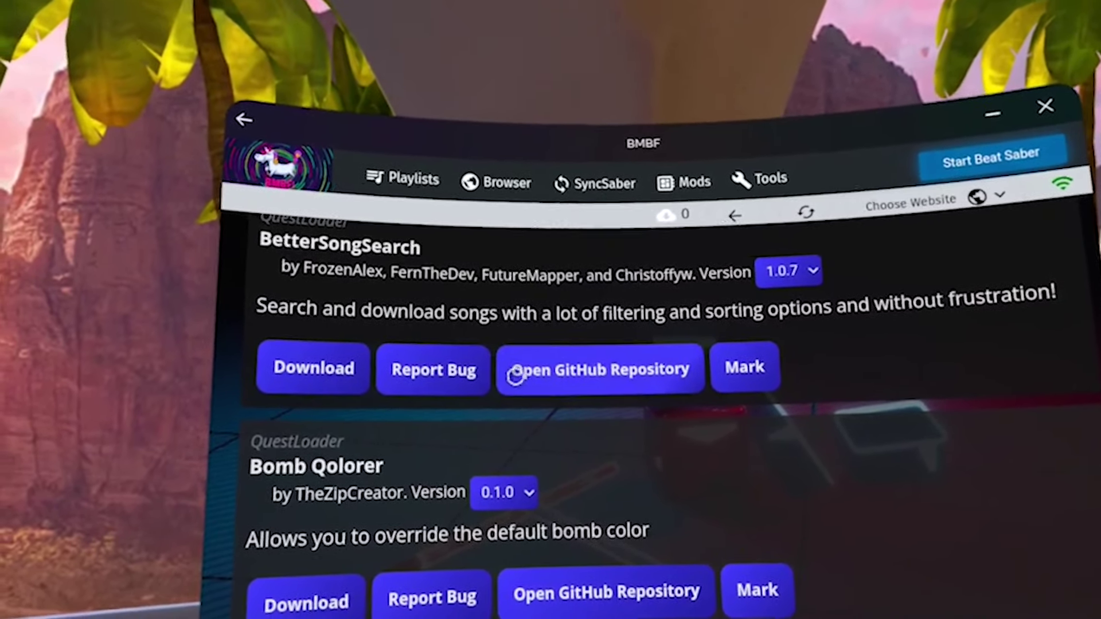
pyautogui.scroll(-2, 557, 374)
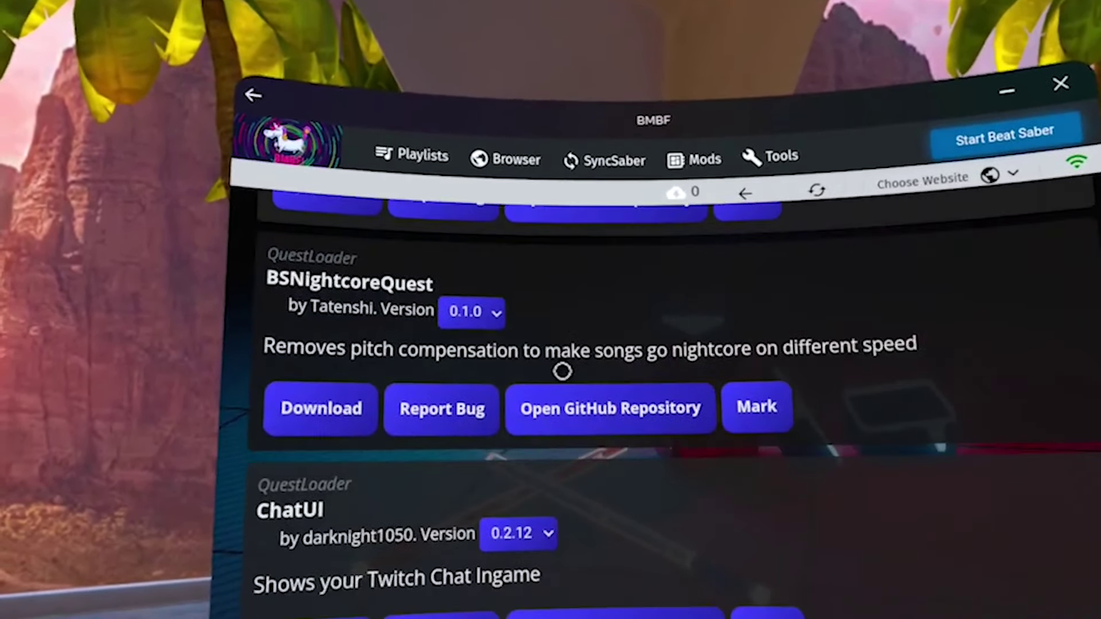
pyautogui.scroll(-1, 573, 365)
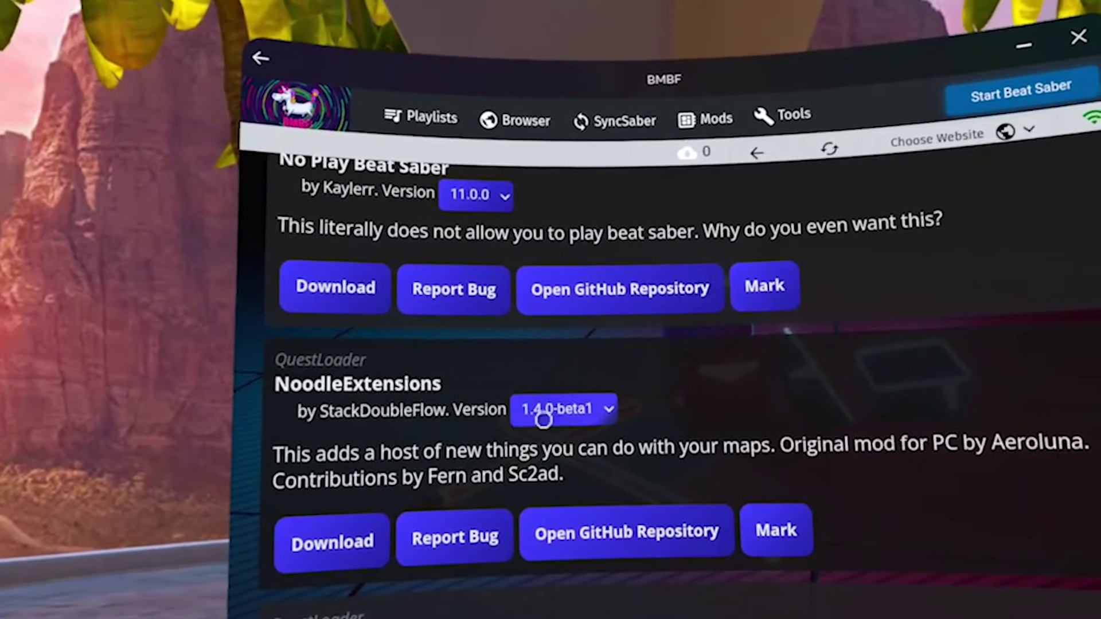
pyautogui.scroll(-3, 655, 378)
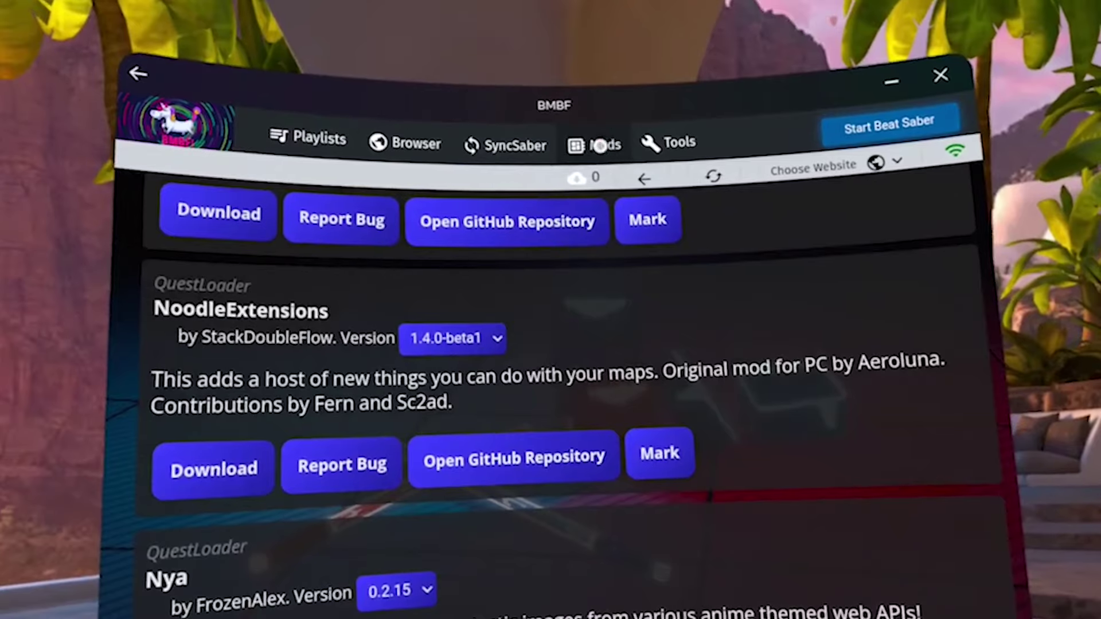
pyautogui.click(599, 139)
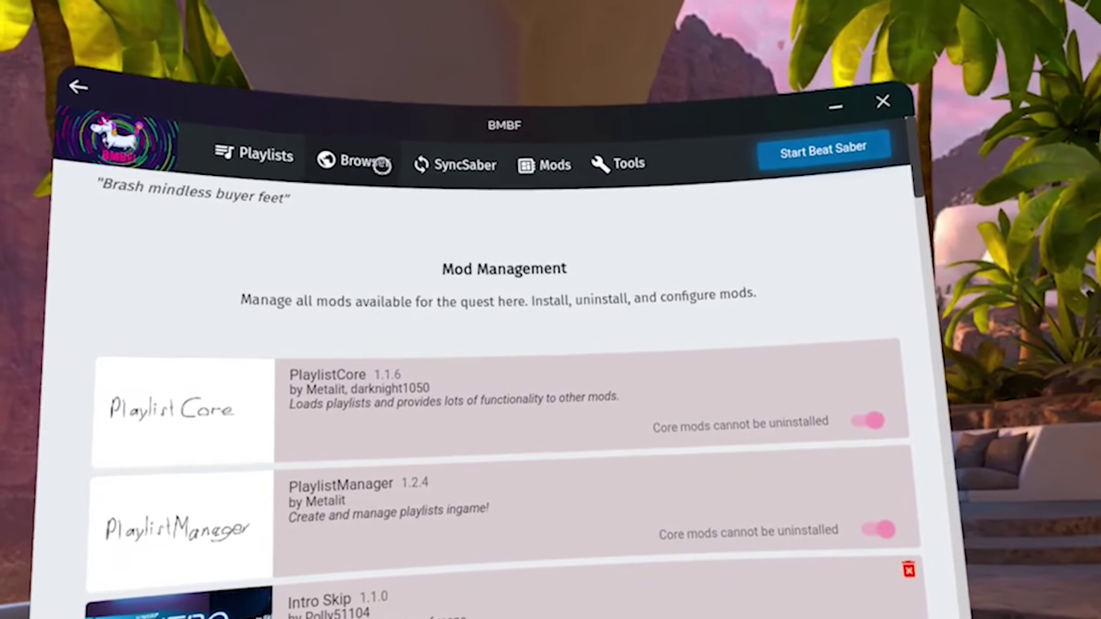
# Open BMBF's Browser tab with the online mod listing
pyautogui.click(344, 155)
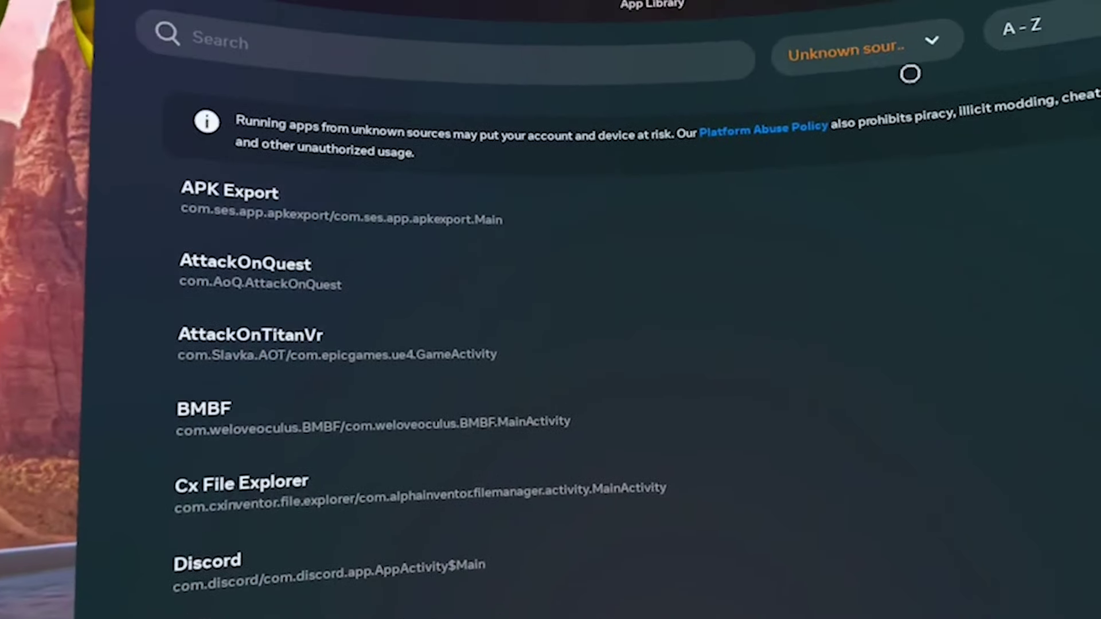
# Change the App Library source filter from Unknown sources to All
pyautogui.click(900, 86)
pyautogui.click(805, 167)
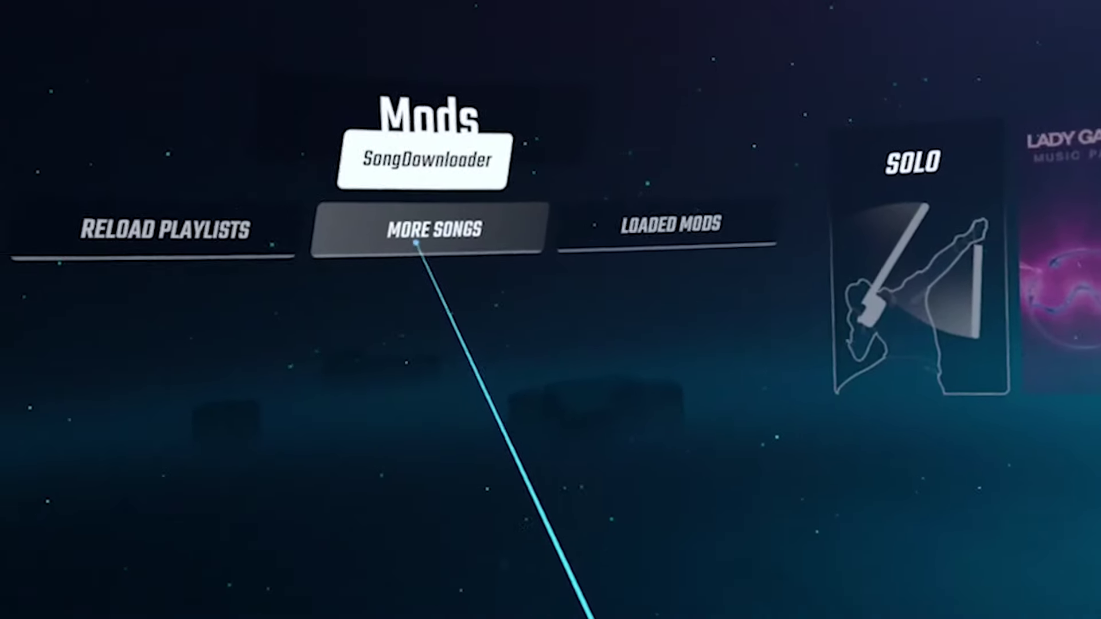
# Search the in-game song downloader for 'red fl' to get Red Flags, then go back
pyautogui.click(269, 270)
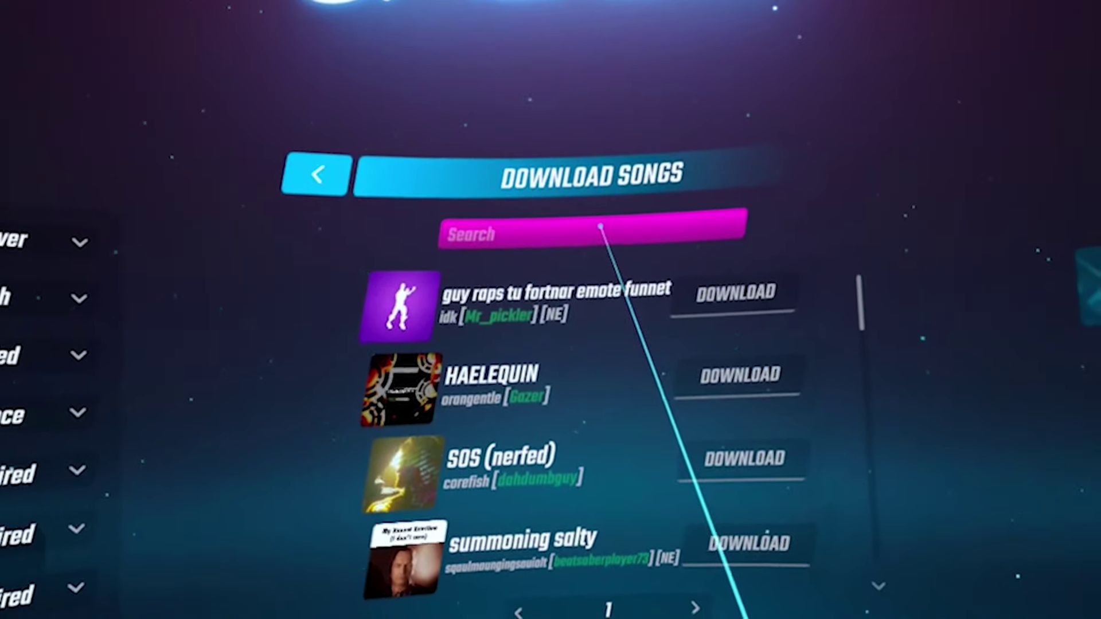
pyautogui.click(600, 227)
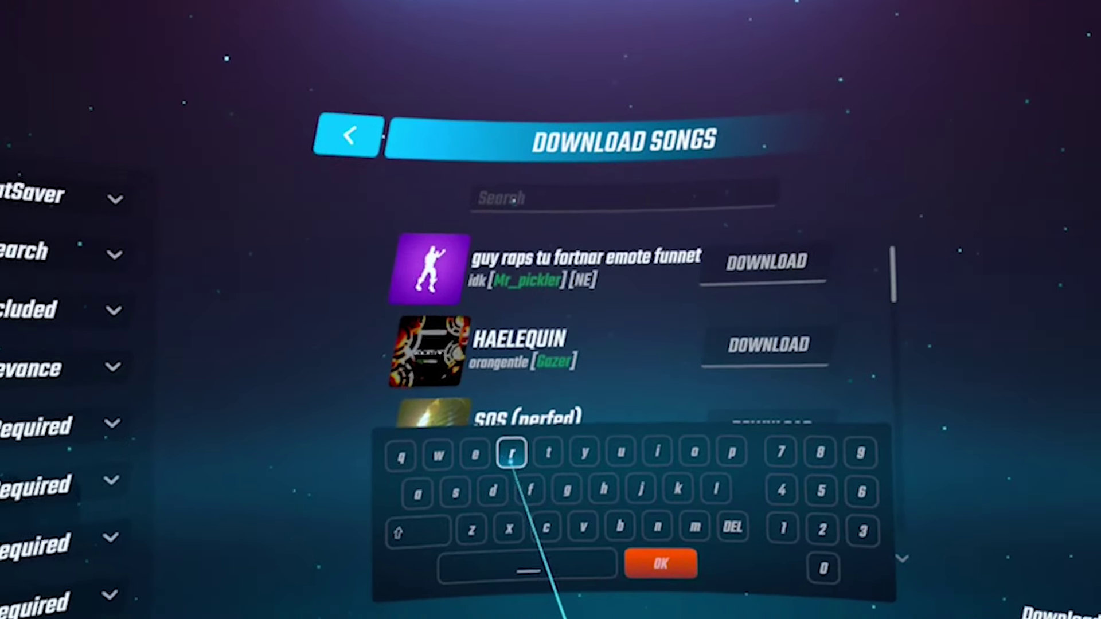
pyautogui.click(511, 453)
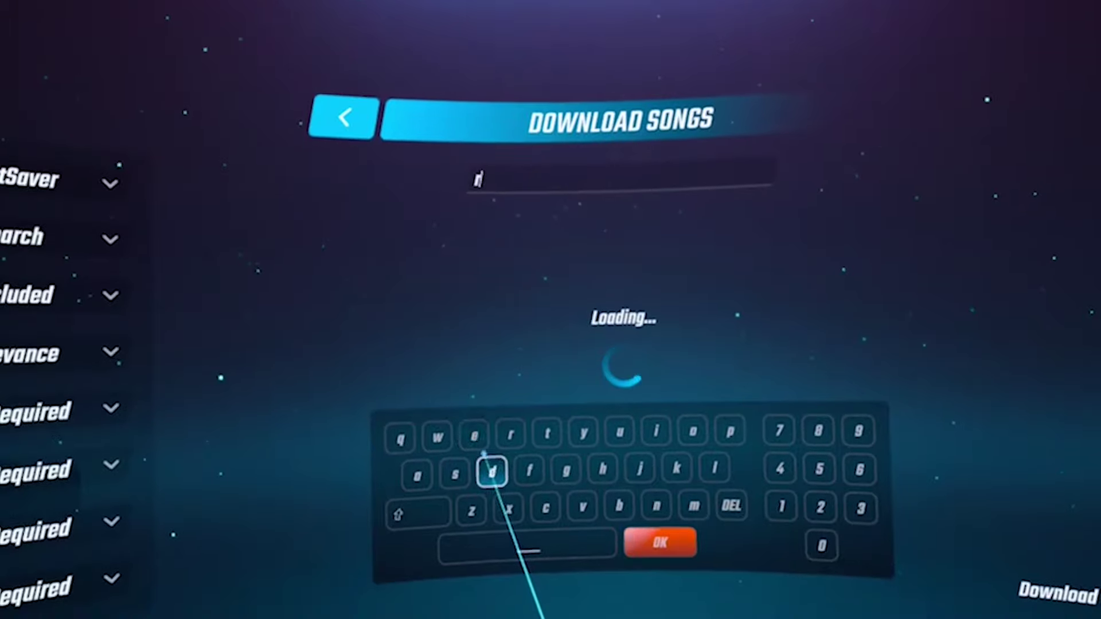
pyautogui.click(474, 435)
pyautogui.click(492, 471)
pyautogui.click(527, 547)
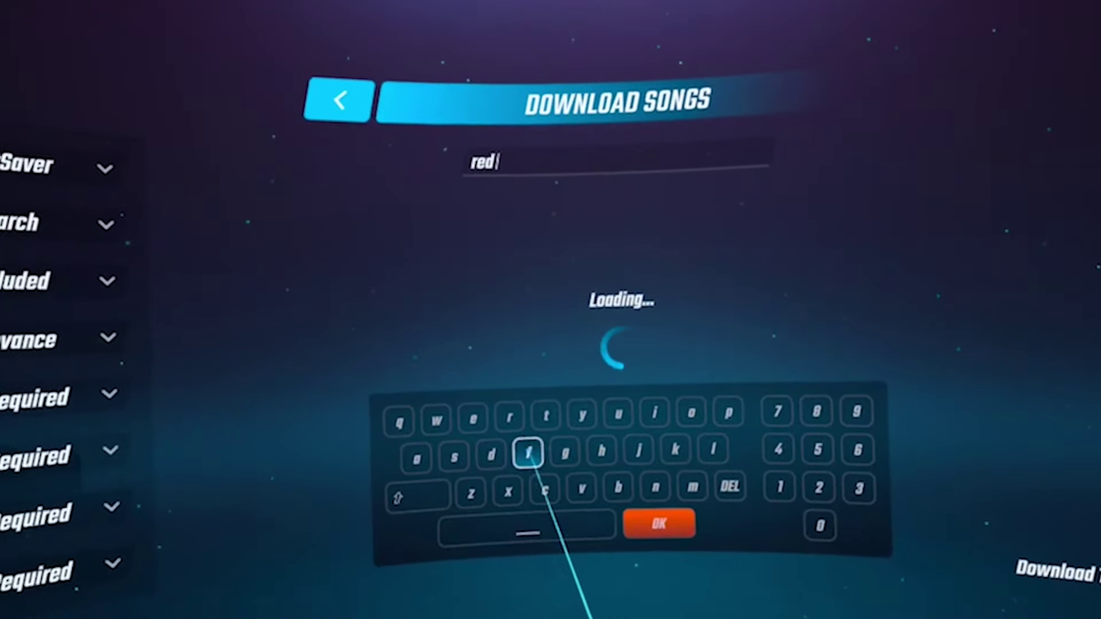
pyautogui.click(527, 453)
pyautogui.write('l')
pyautogui.click(652, 530)
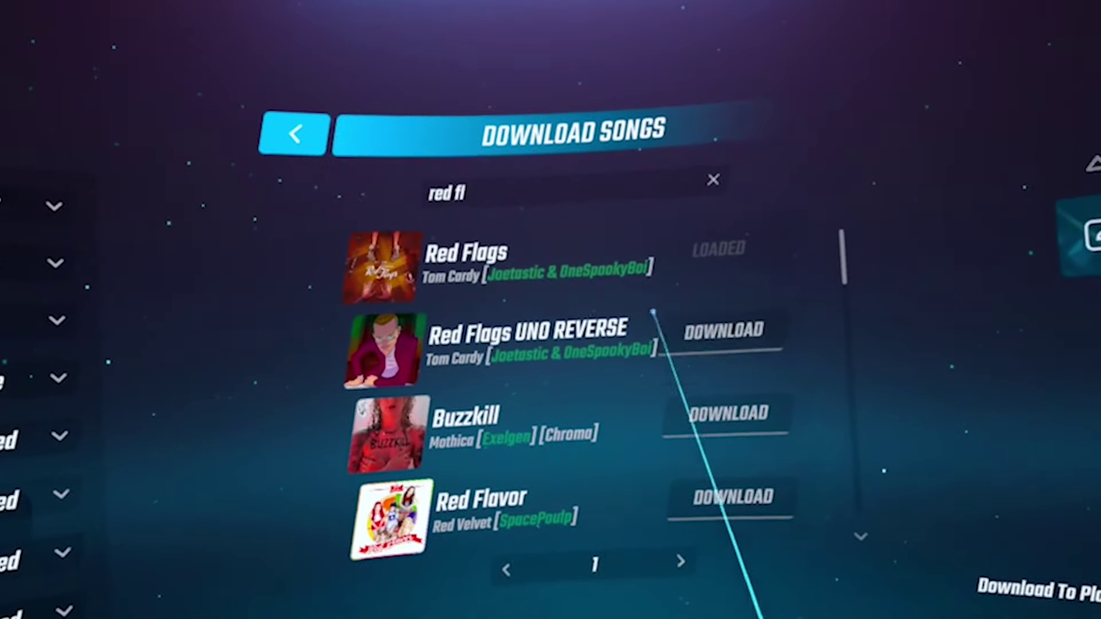
pyautogui.click(308, 136)
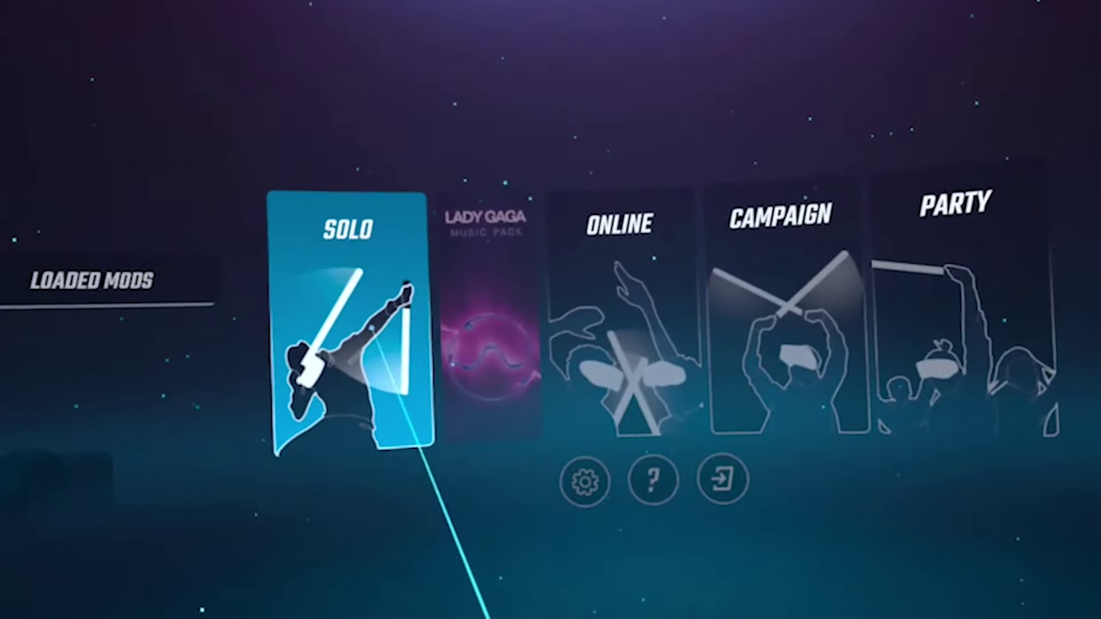
# Open Solo and switch the song browser to the Original Soundtrack Vol. 1 music pack
pyautogui.click(419, 296)
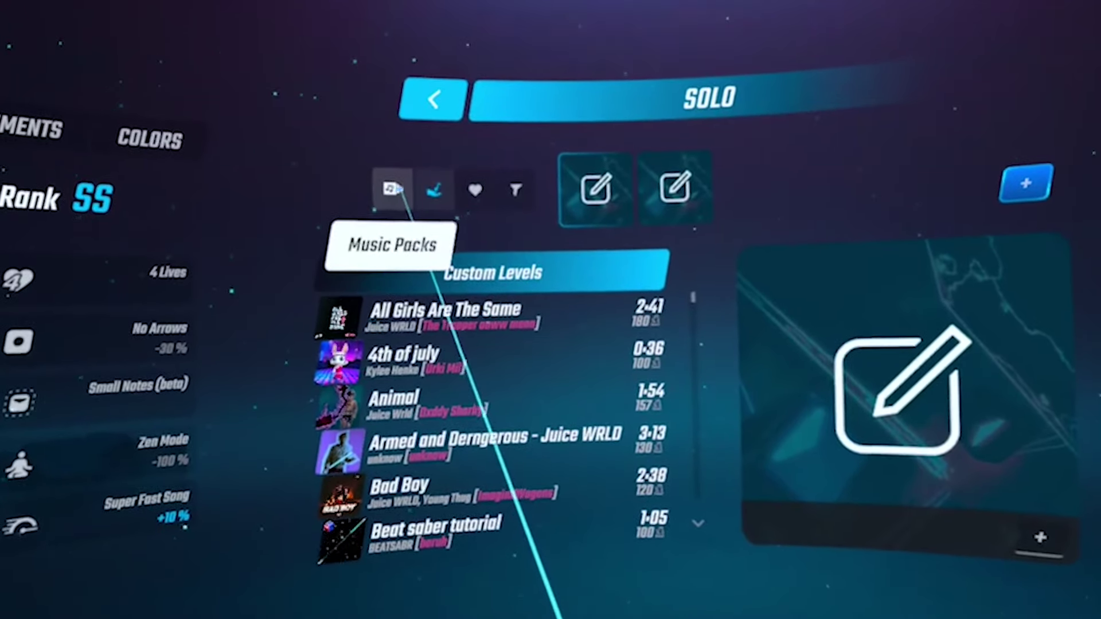
pyautogui.click(394, 183)
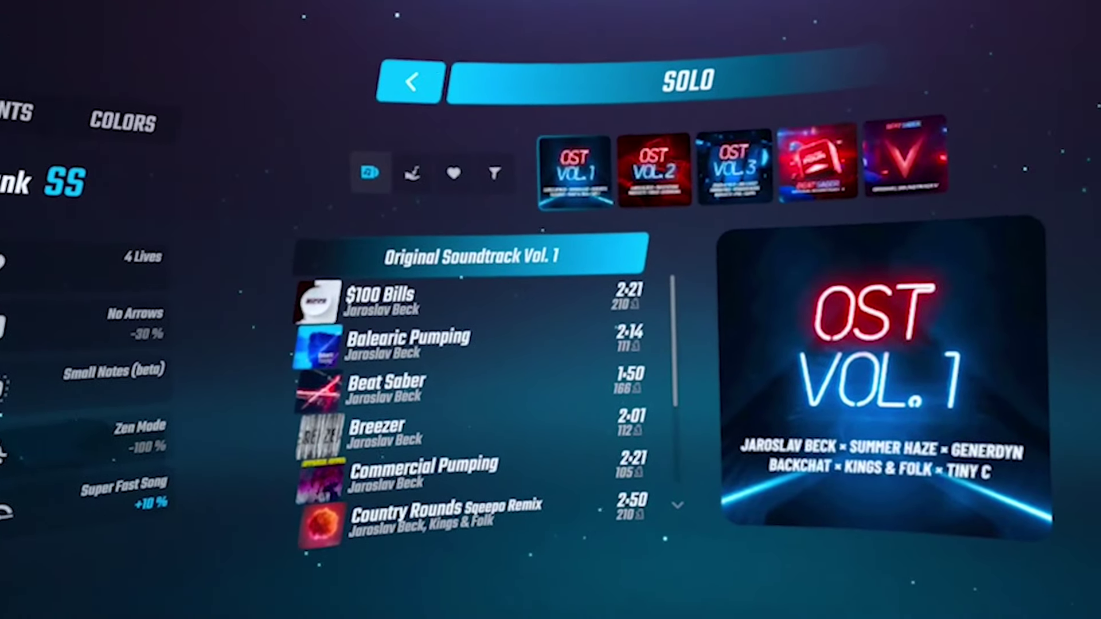